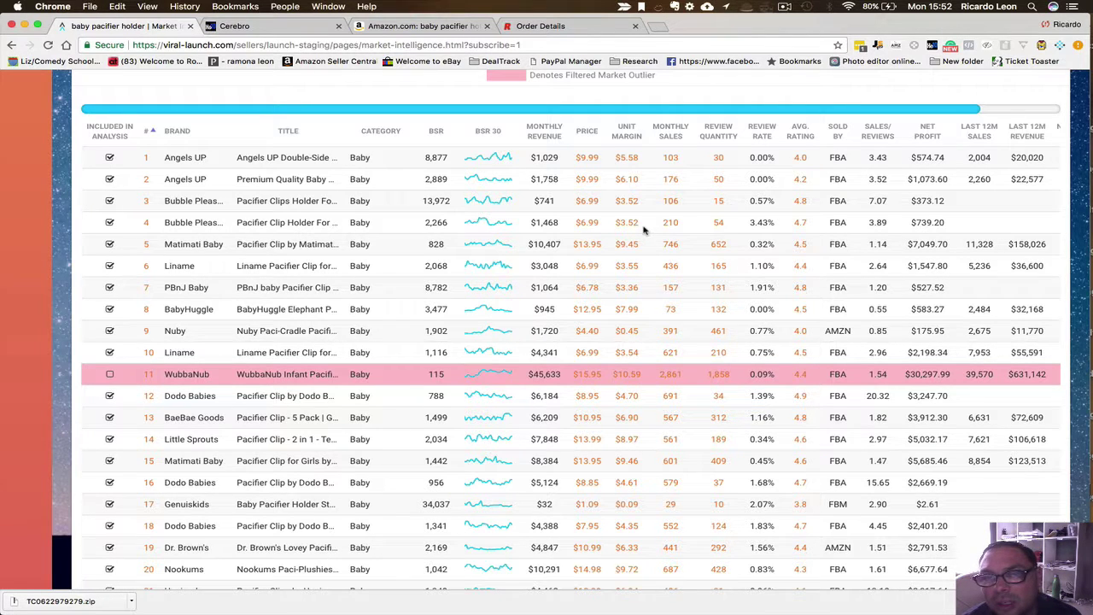
# Step: Look over the Viral Launch baby pacifier market table, then switch to the Cerebro lookup page
pyautogui.scroll(-5, 802, 329)
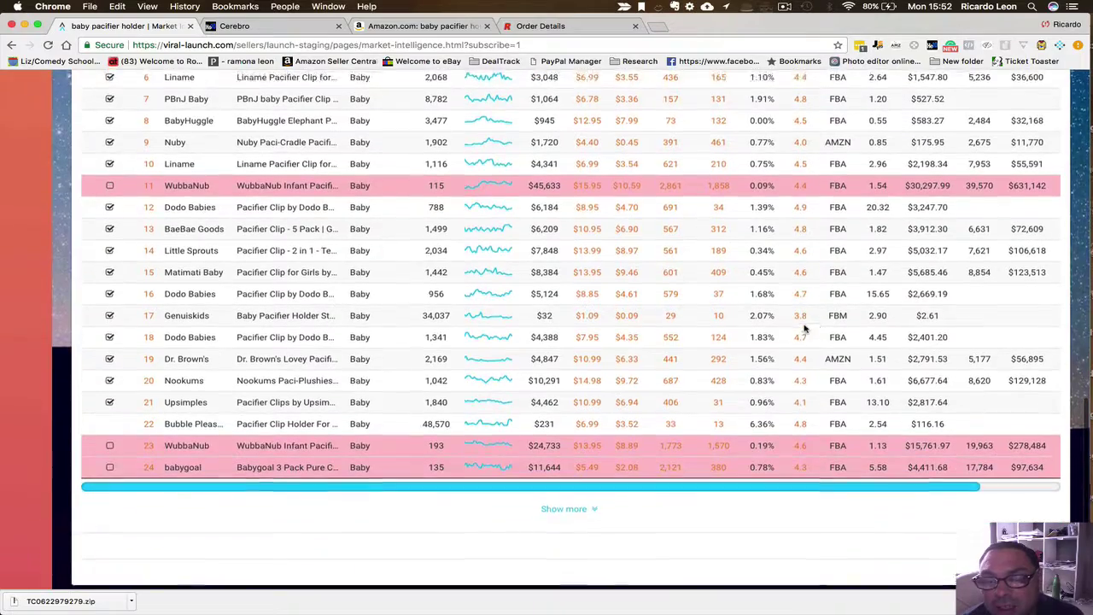
pyautogui.scroll(4, 806, 332)
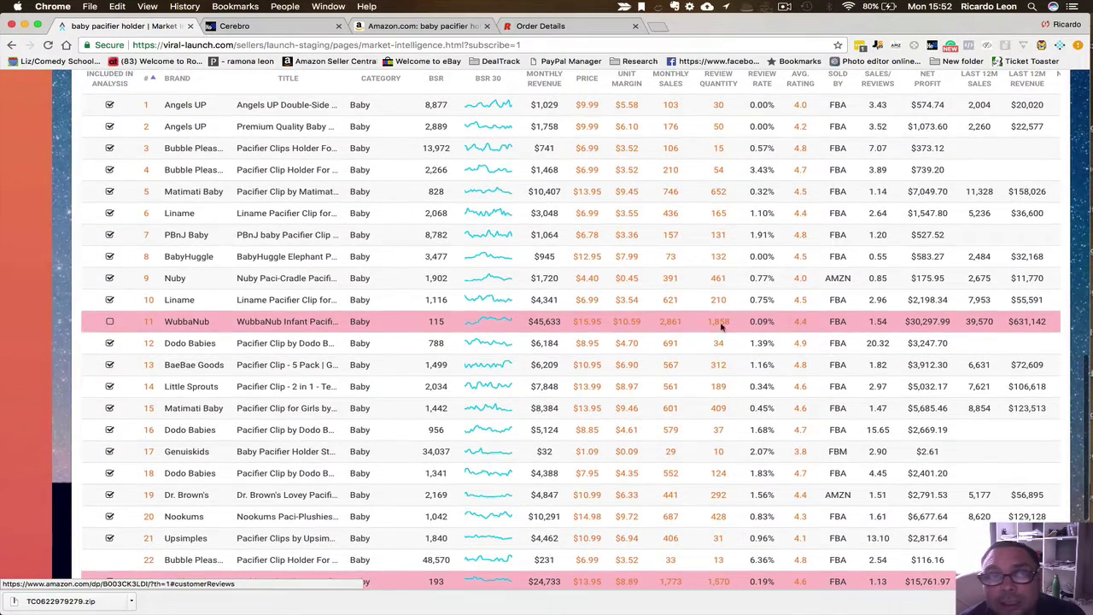
pyautogui.click(256, 27)
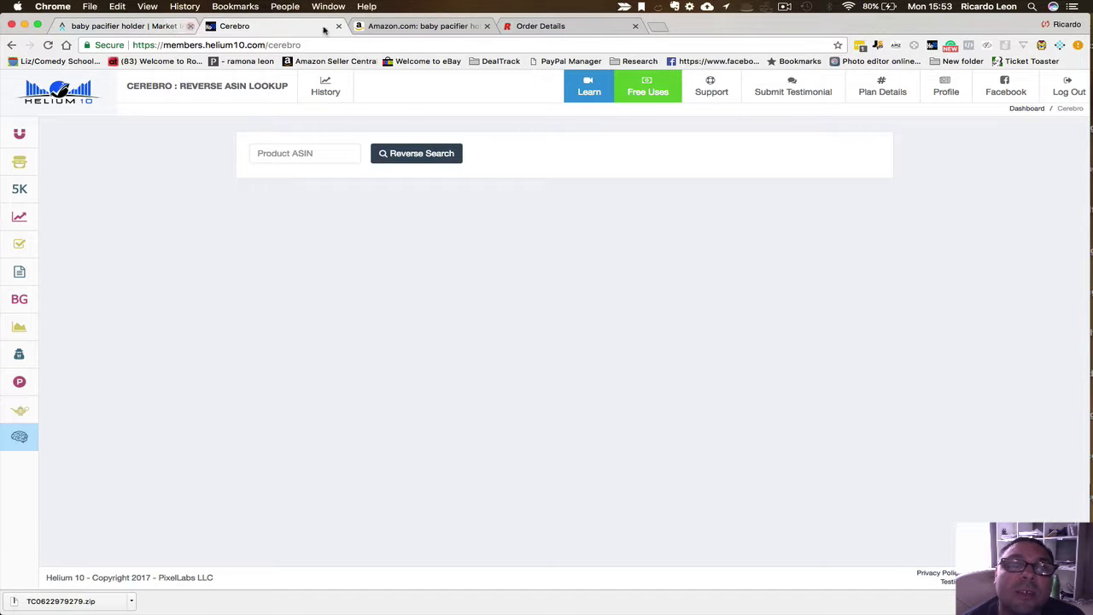
# Step: Return to the Amazon 'baby pacifier holder' search results and browse the listings
pyautogui.click(418, 27)
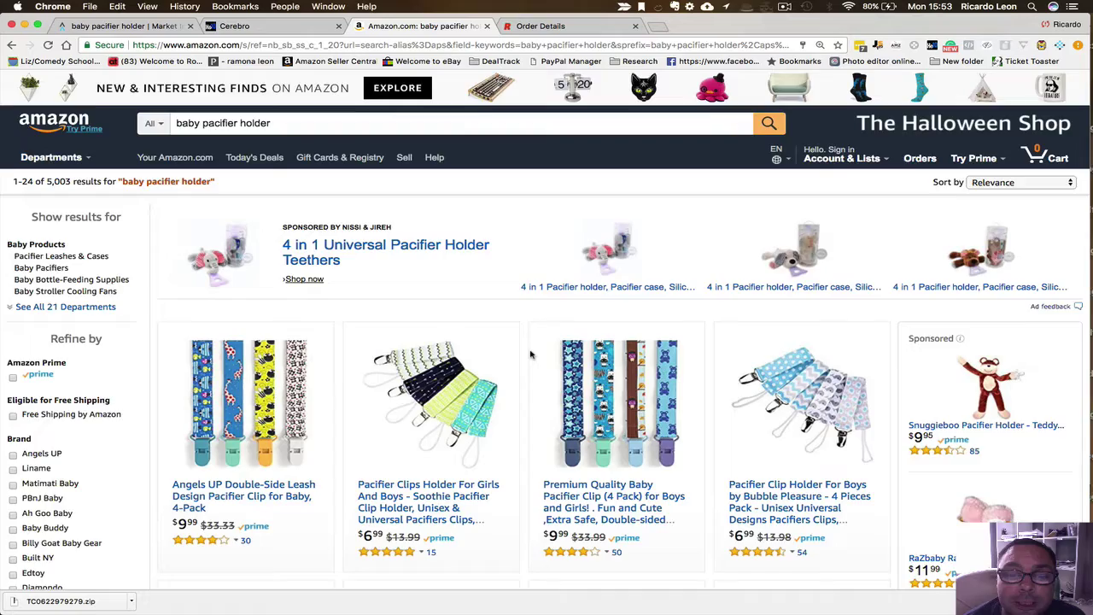
pyautogui.scroll(-3, 538, 352)
pyautogui.scroll(-2, 691, 365)
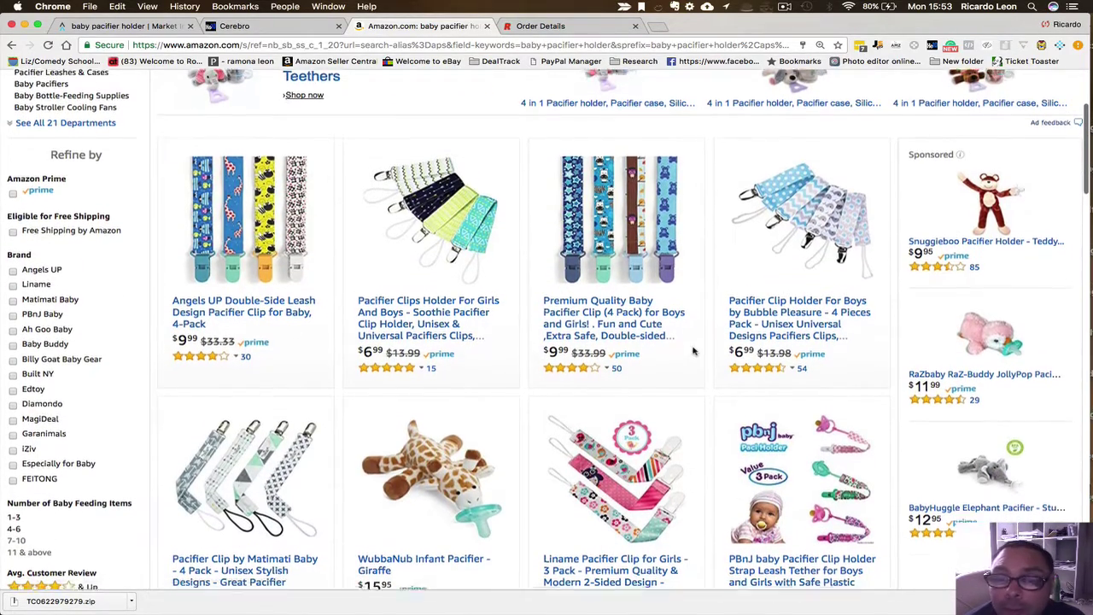
pyautogui.scroll(-2, 696, 350)
pyautogui.scroll(7, 693, 350)
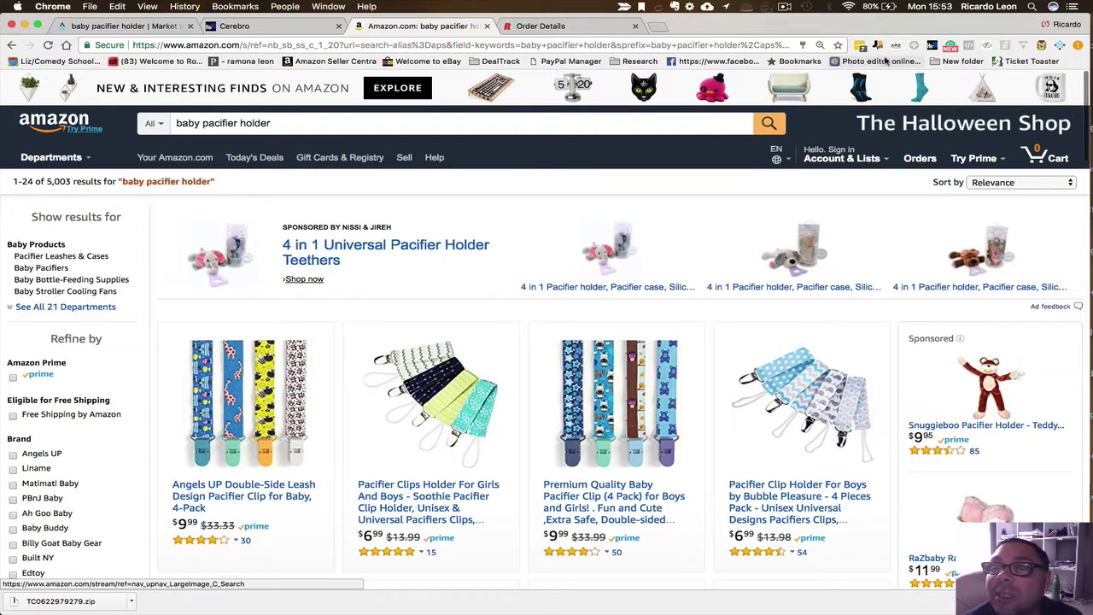
# Step: Review the Jungle Scout sales estimates for these results, then close the summary
pyautogui.click(878, 46)
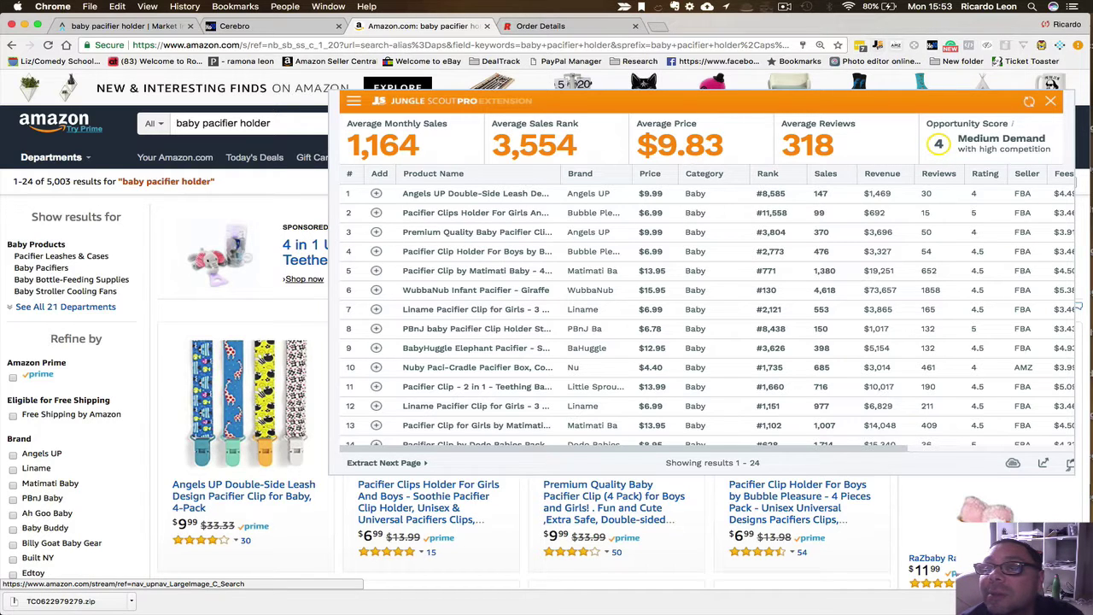
pyautogui.click(1050, 102)
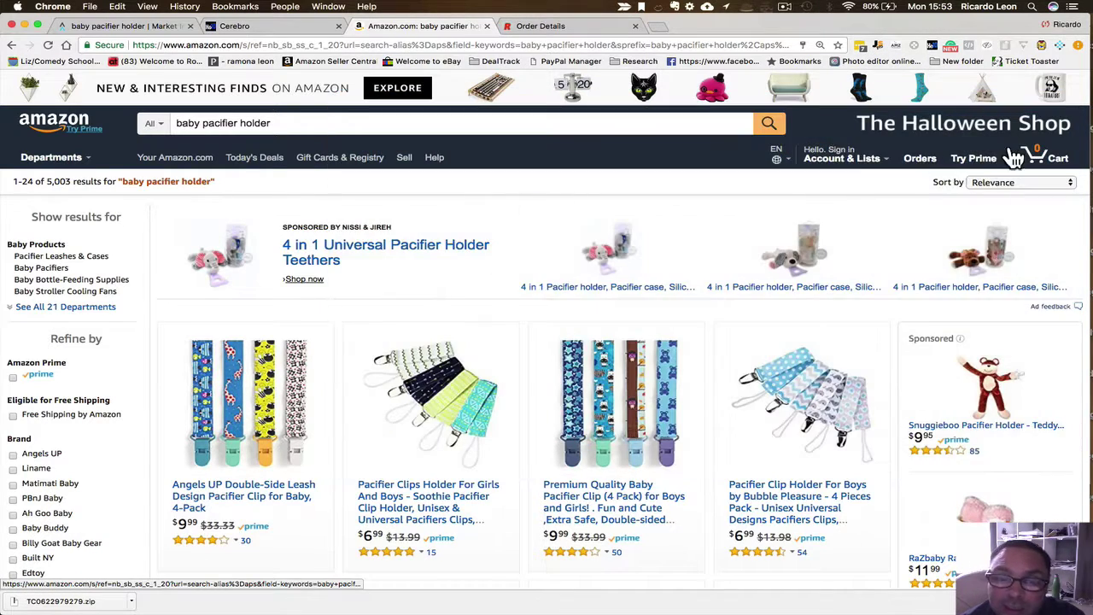
pyautogui.scroll(-1, 721, 294)
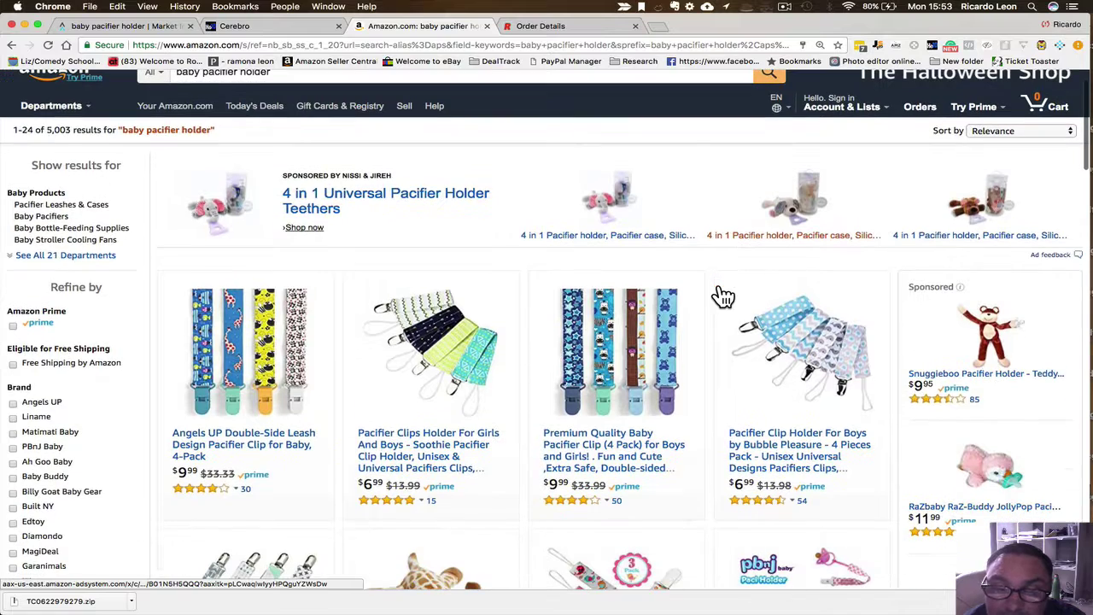
# Step: Open the Premium Quality Baby Pacifier Clip (4 Pack) listing and browse its details
pyautogui.click(603, 457)
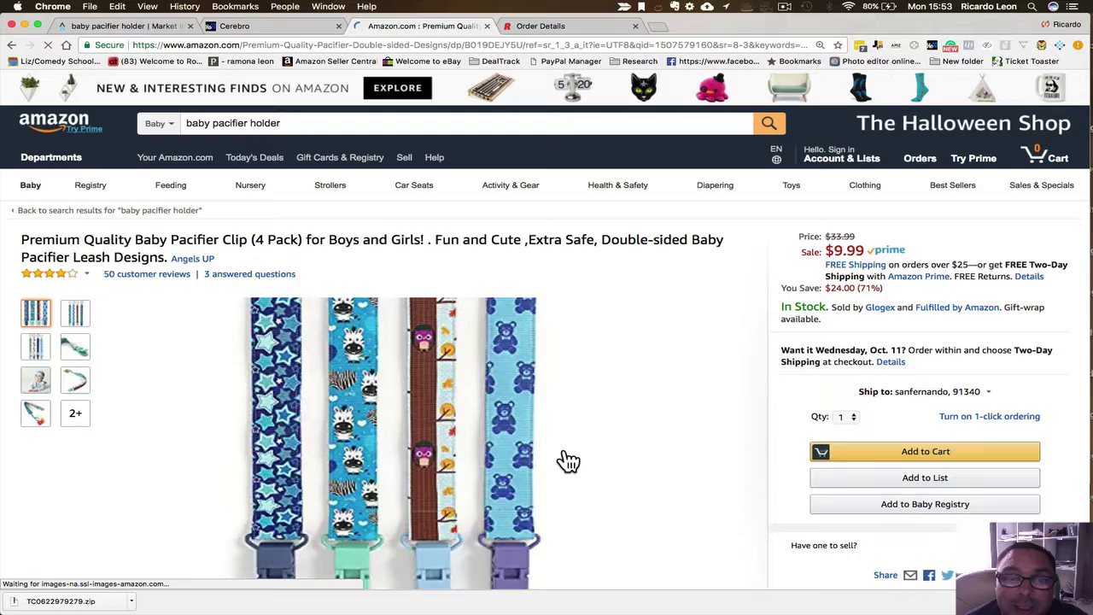
pyautogui.scroll(-10, 512, 370)
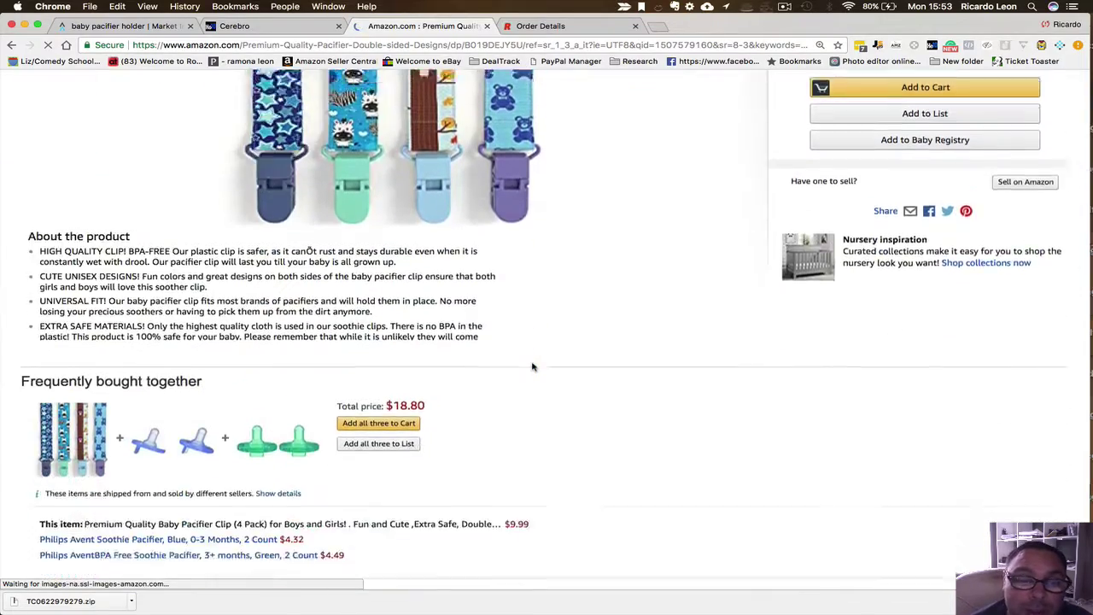
pyautogui.scroll(-5, 532, 367)
pyautogui.scroll(4, 532, 367)
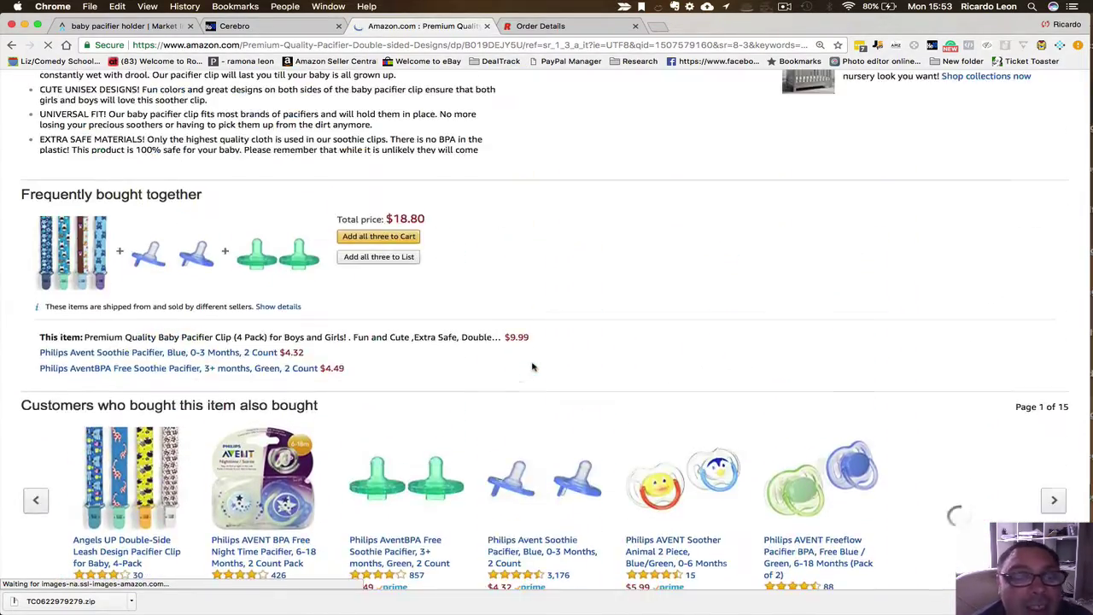
pyautogui.scroll(-10, 532, 367)
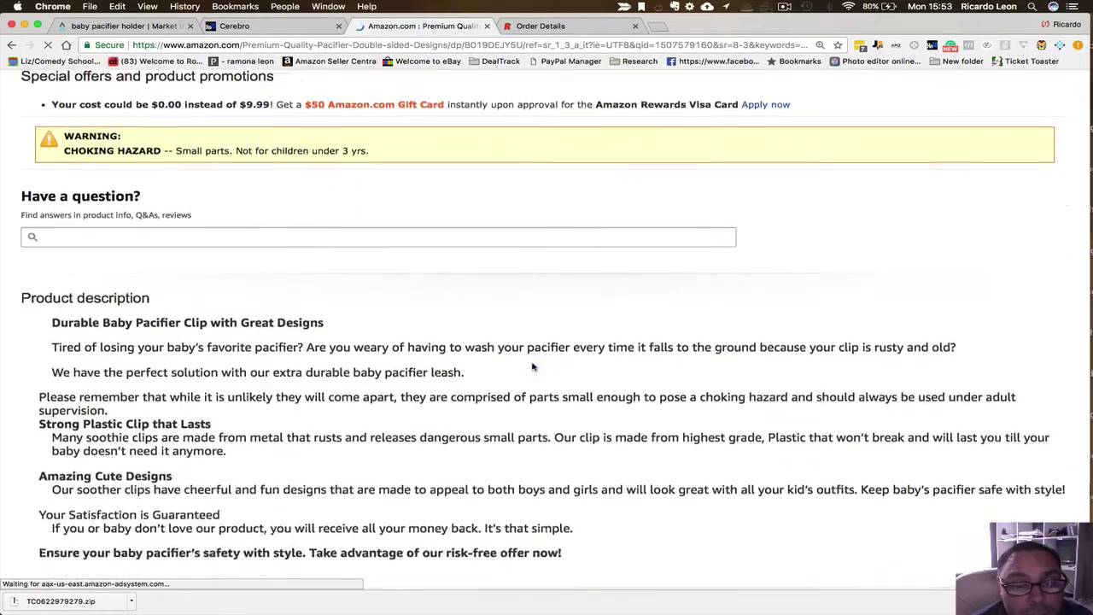
pyautogui.scroll(-10, 532, 367)
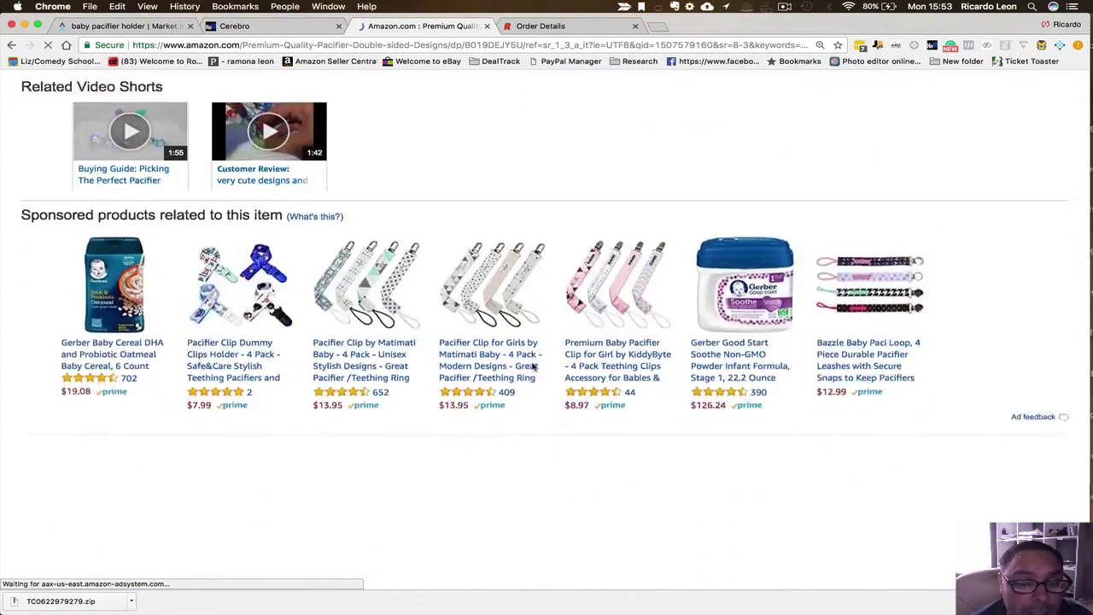
pyautogui.scroll(-6, 532, 367)
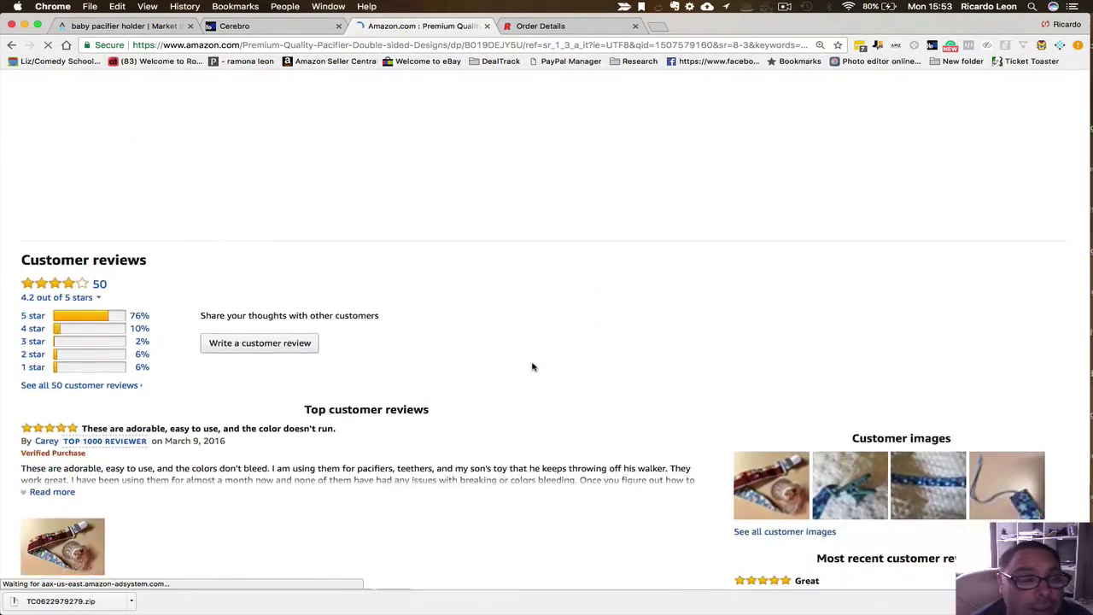
# Step: Select the ASIN B019DEJY5U in the Product information section
pyautogui.scroll(3, 532, 367)
pyautogui.scroll(2, 532, 367)
pyautogui.scroll(-10, 531, 367)
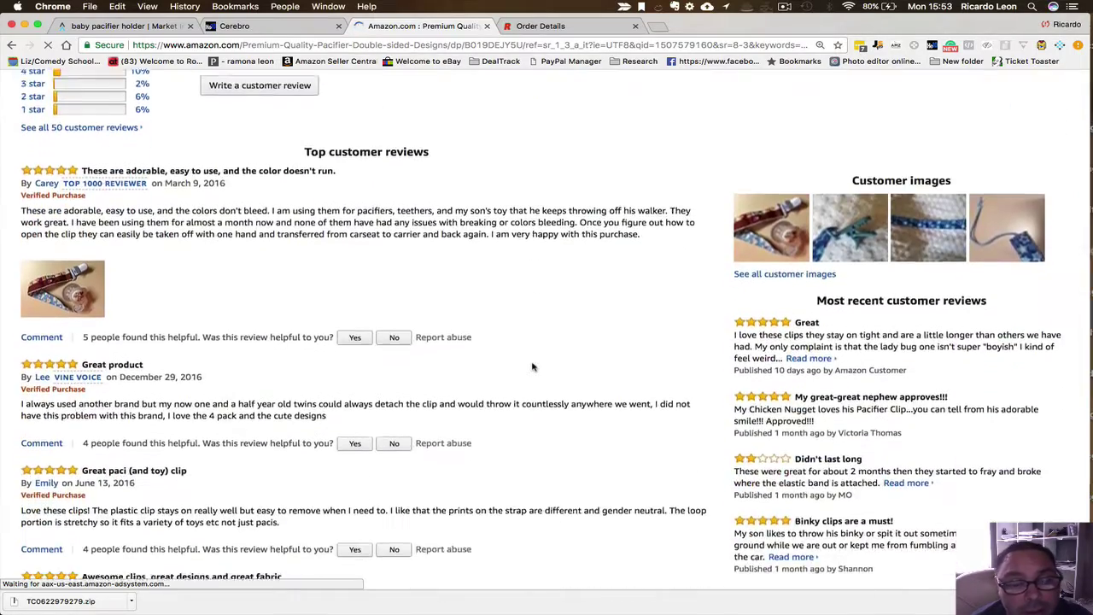
pyautogui.scroll(4, 532, 367)
pyautogui.scroll(10, 532, 367)
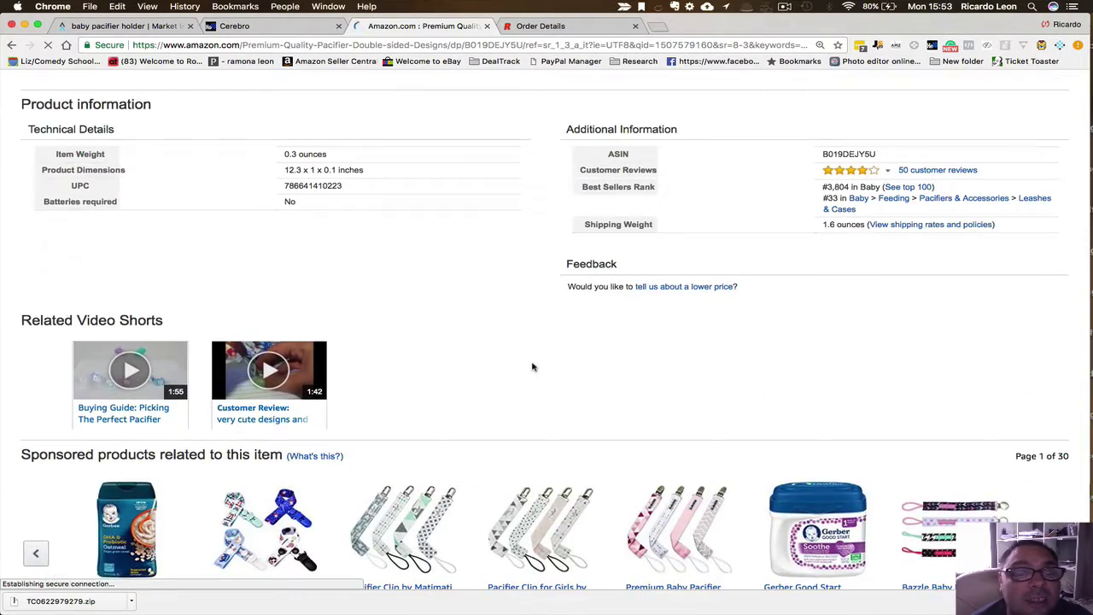
pyautogui.scroll(2, 353, 281)
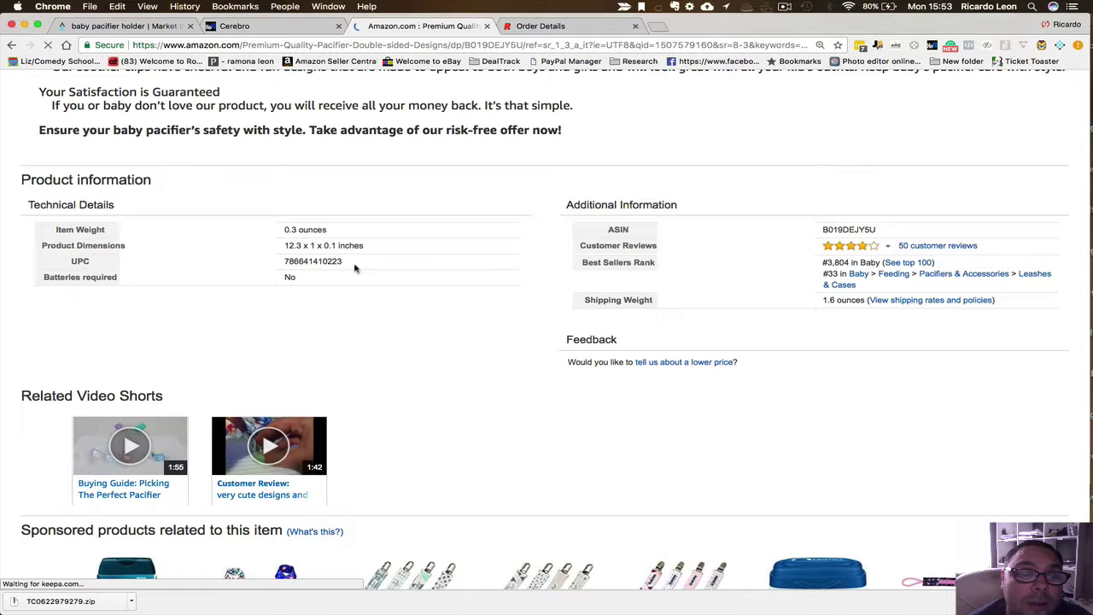
pyautogui.scroll(5, 317, 273)
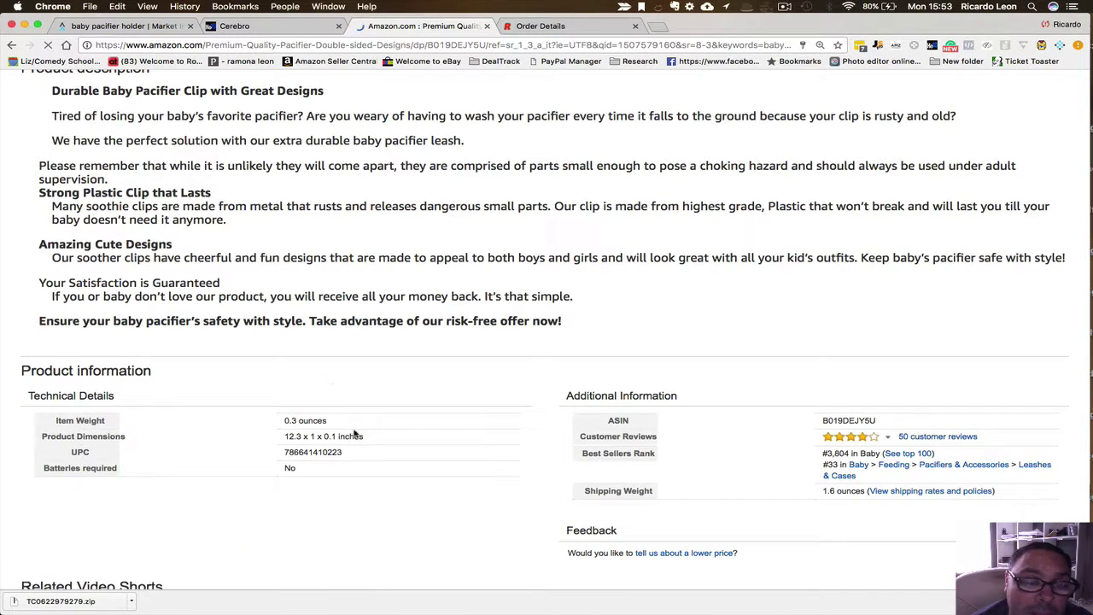
pyautogui.scroll(-2, 386, 463)
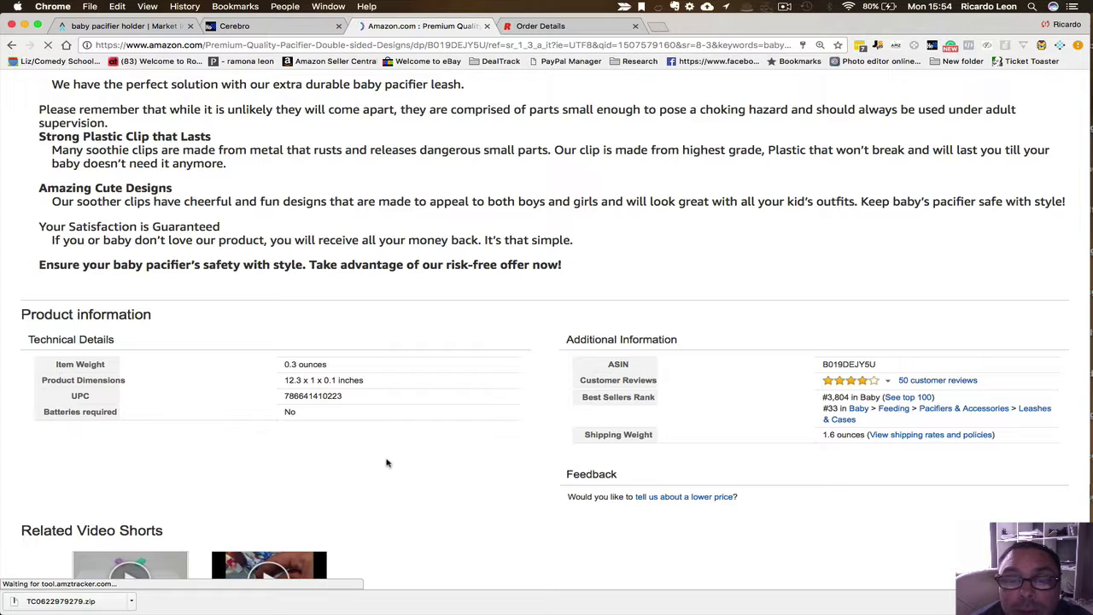
pyautogui.doubleClick(850, 364)
pyautogui.press('super+c')
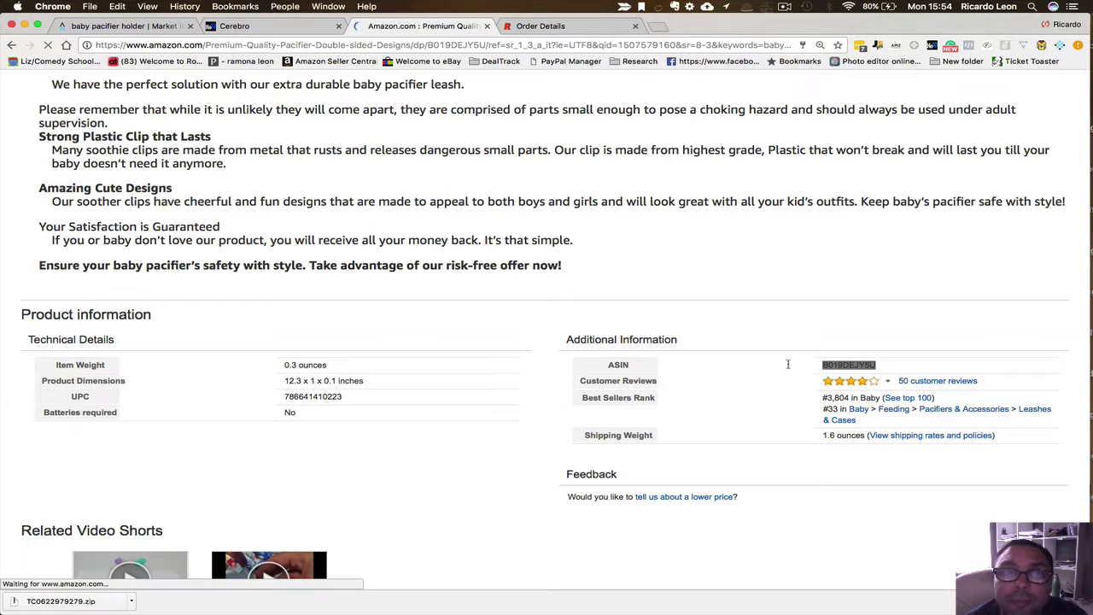
# Step: Paste ASIN B019DEJY5U into Cerebro and run Reverse Search, returning 356 keywords
pyautogui.click(233, 26)
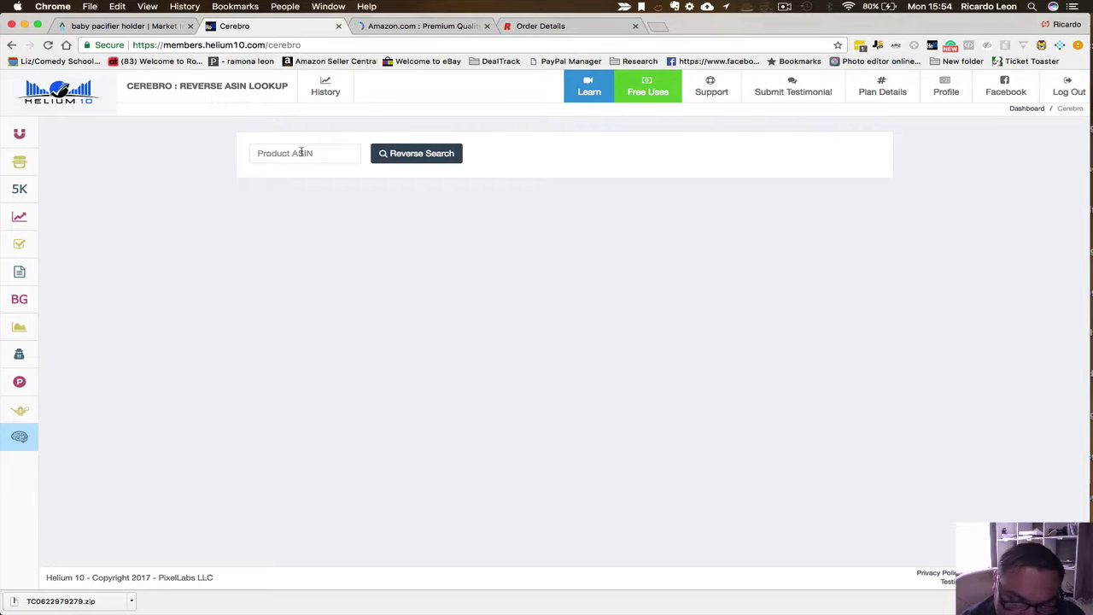
pyautogui.press('super+v')
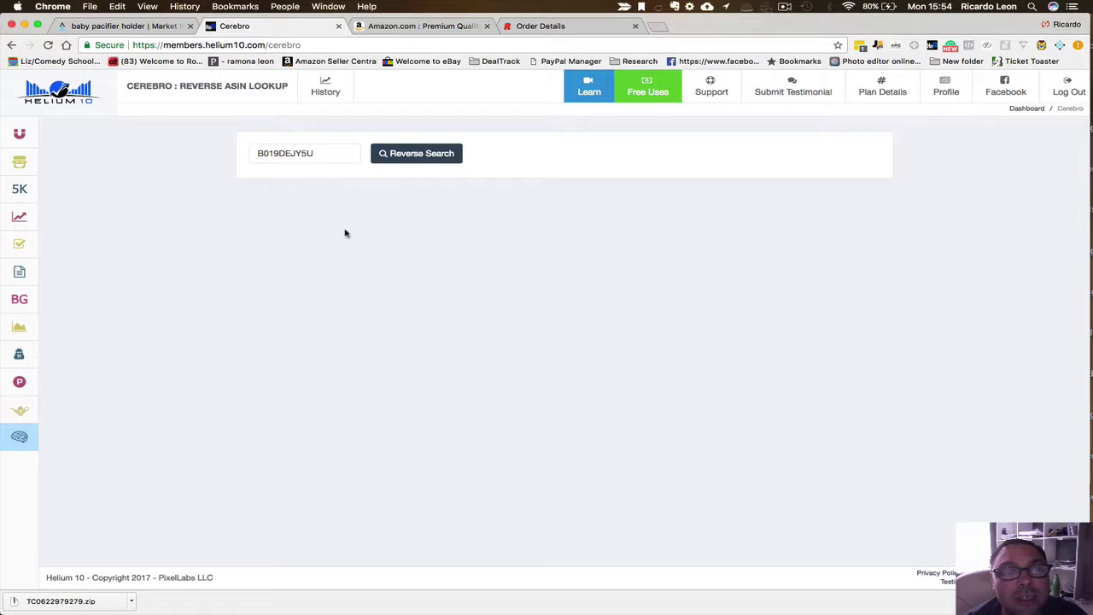
pyautogui.click(409, 159)
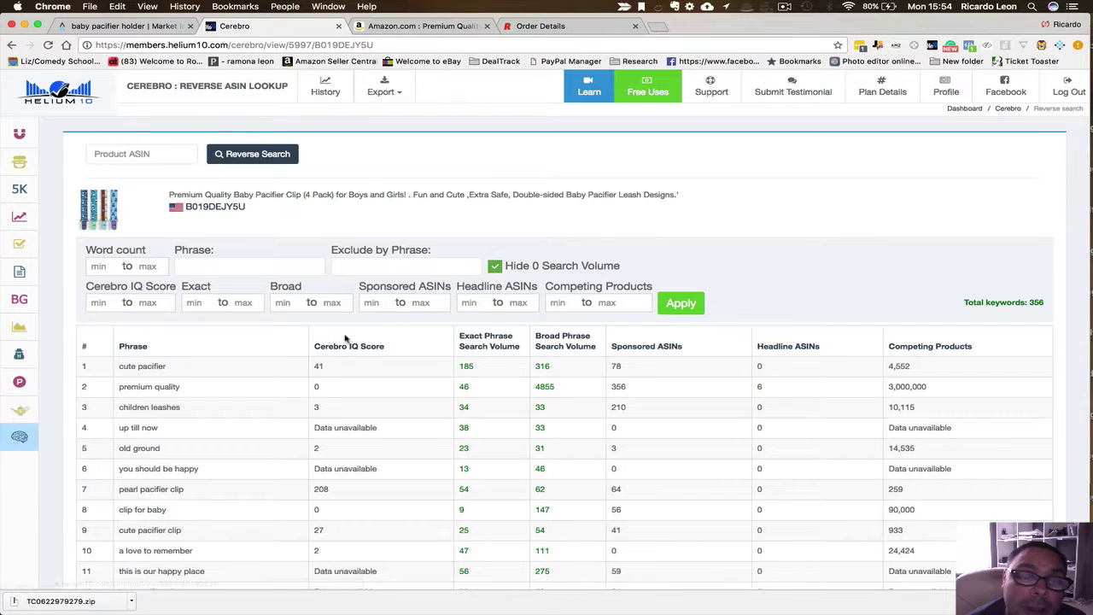
pyautogui.click(510, 348)
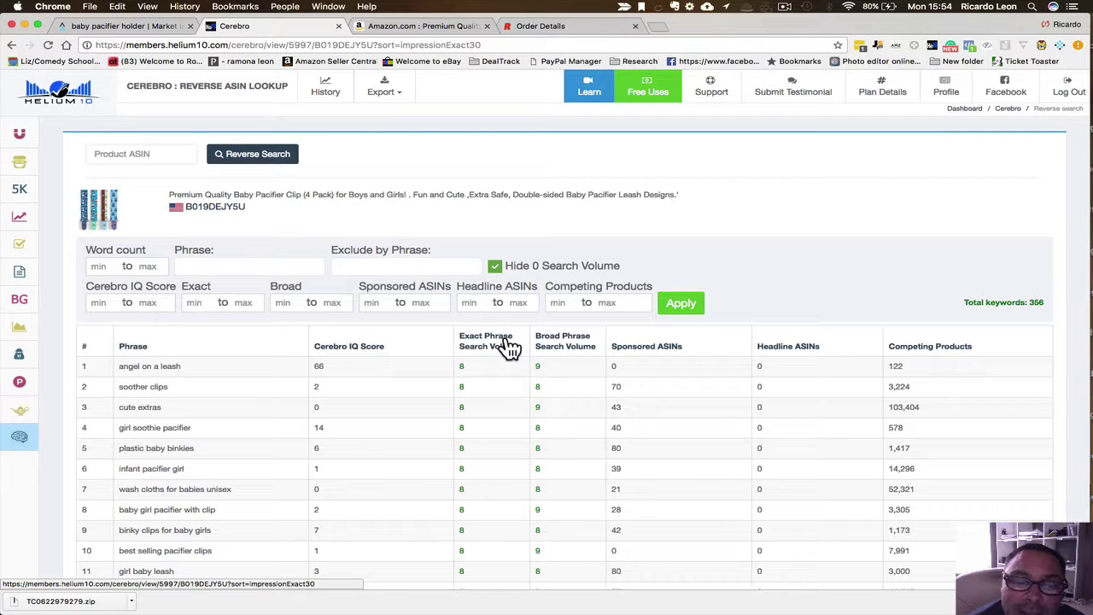
pyautogui.click(509, 348)
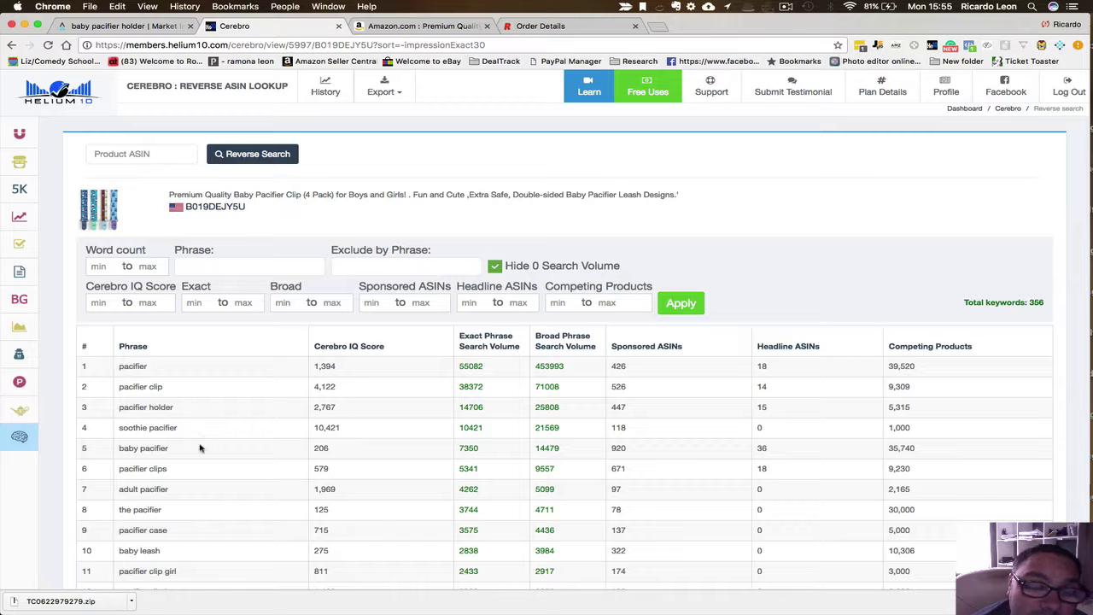
pyautogui.scroll(-5, 213, 457)
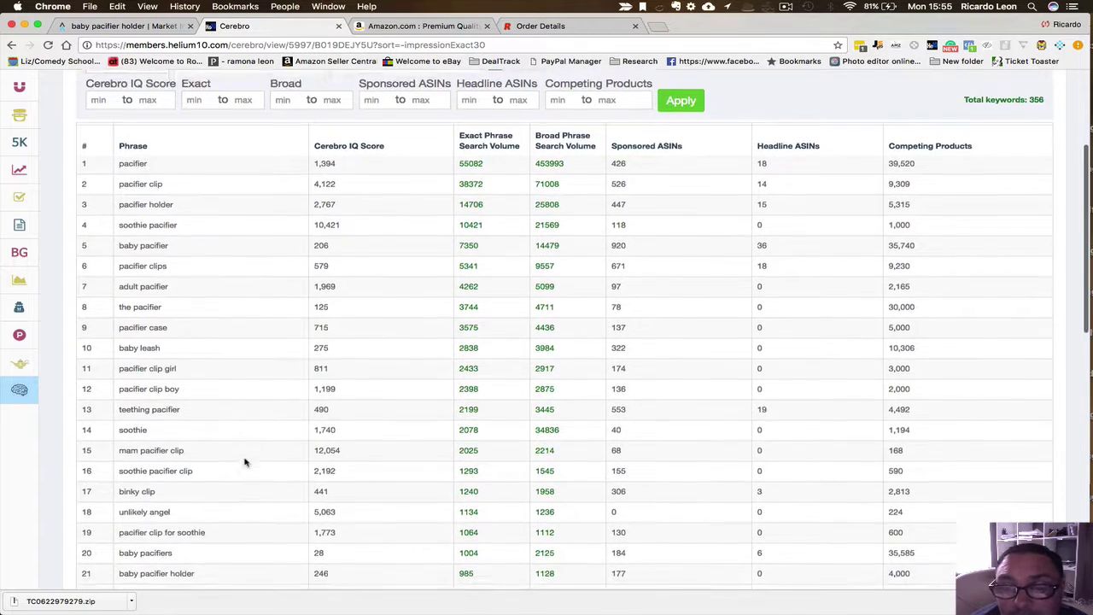
pyautogui.scroll(4, 244, 461)
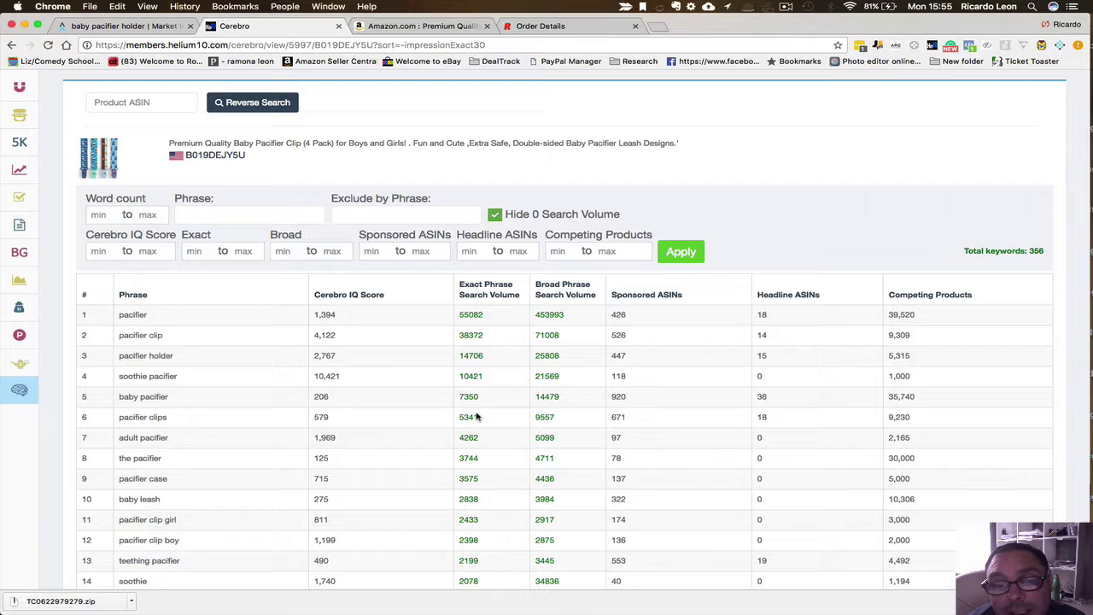
pyautogui.scroll(-8, 282, 441)
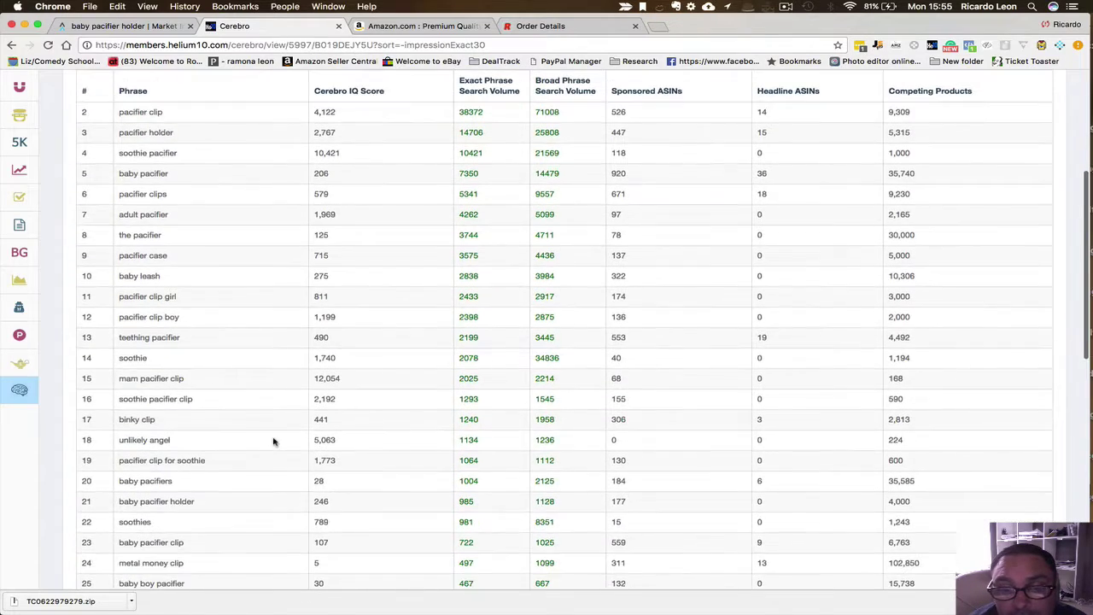
pyautogui.scroll(-9, 273, 441)
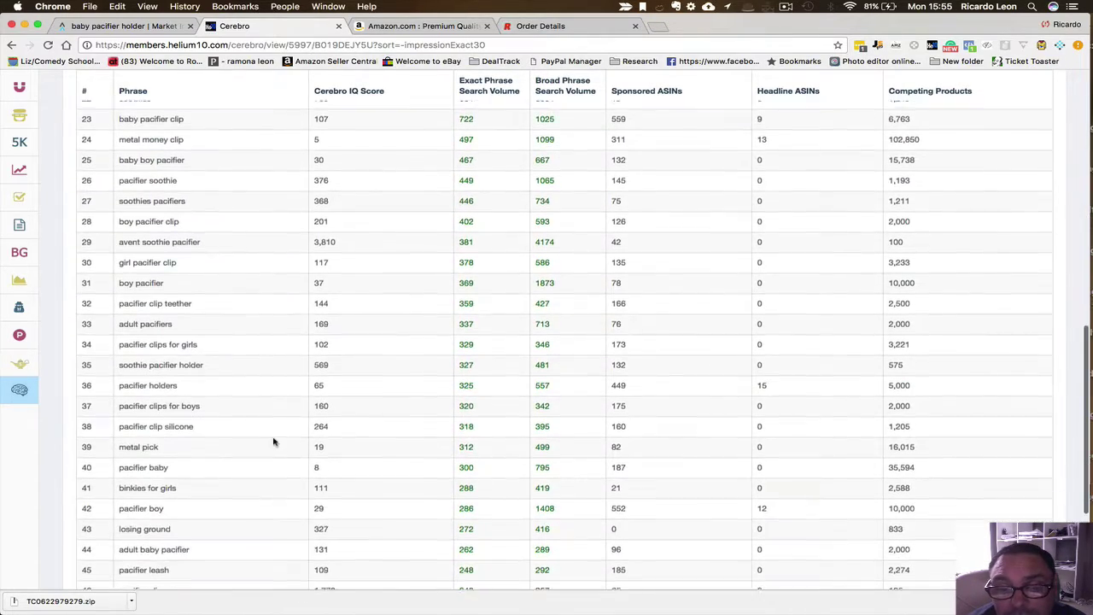
pyautogui.scroll(15, 273, 440)
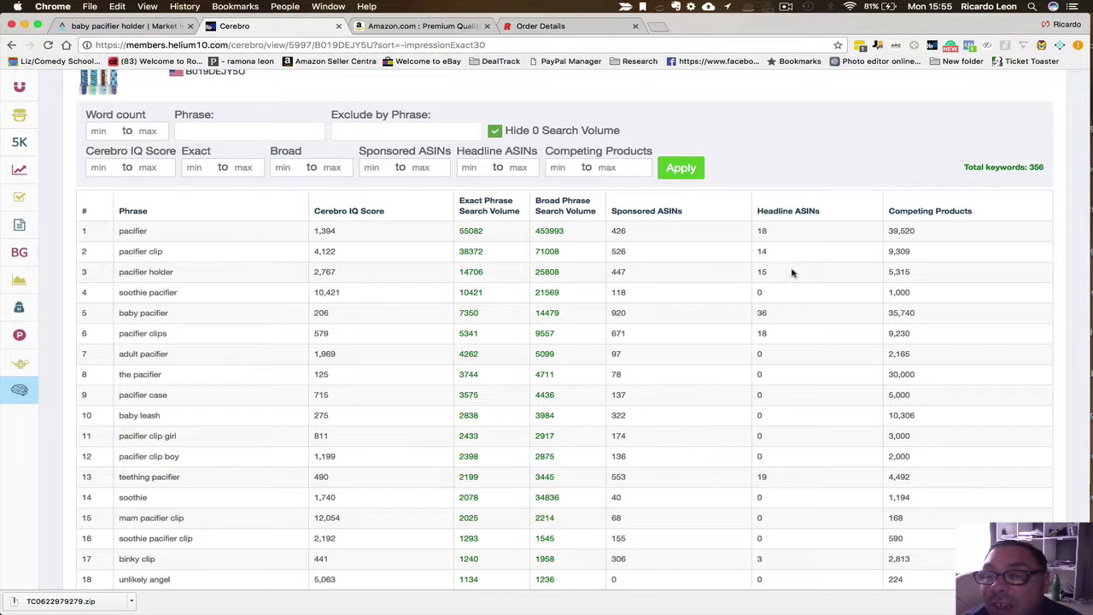
pyautogui.doubleClick(909, 231)
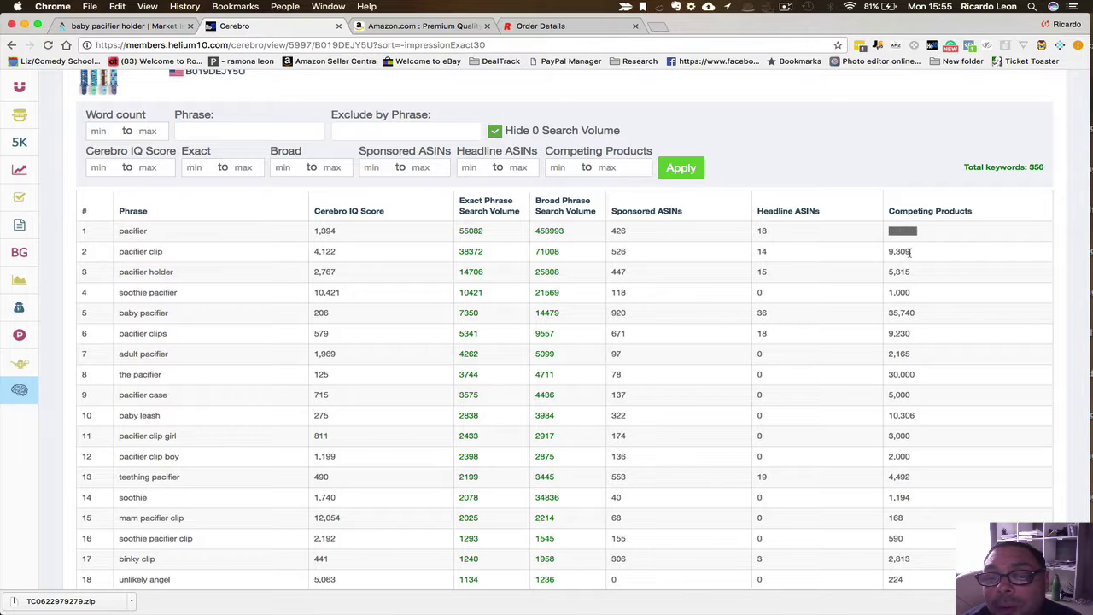
pyautogui.click(909, 252)
pyautogui.doubleClick(909, 251)
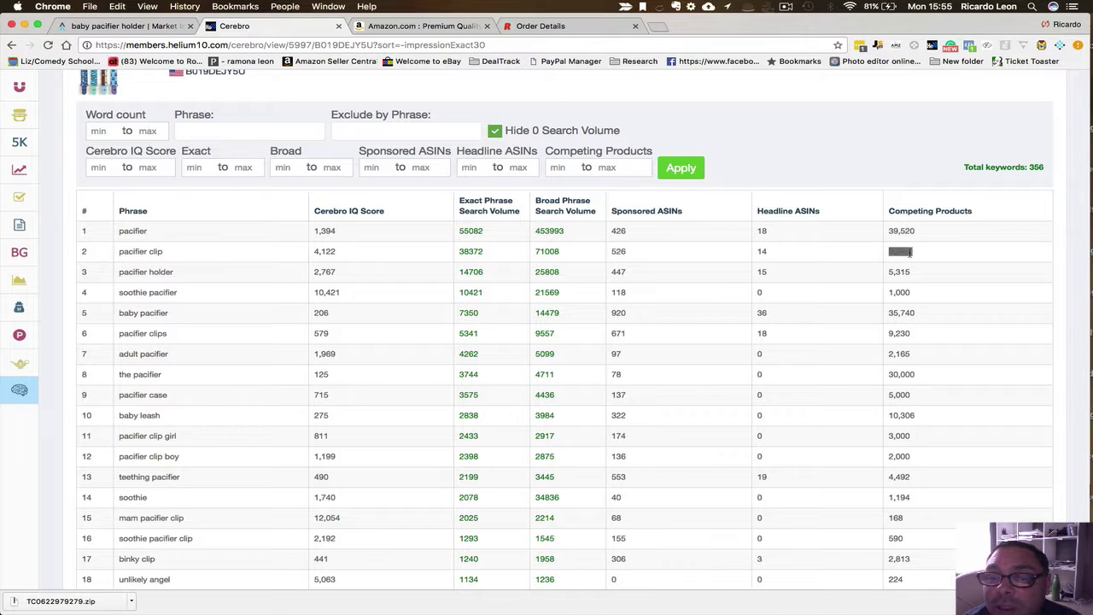
pyautogui.click(914, 314)
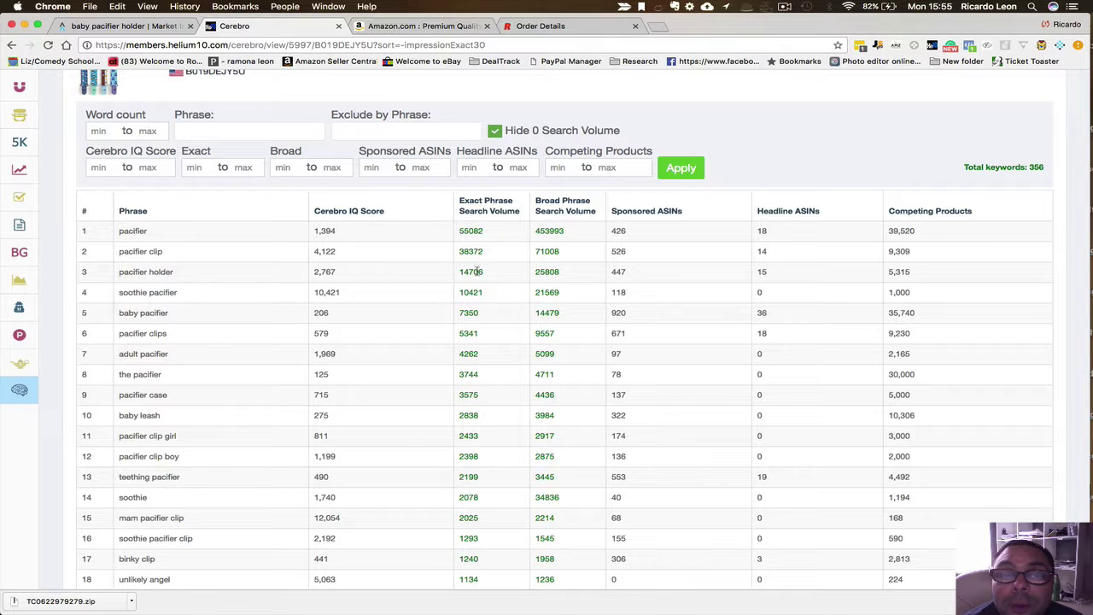
pyautogui.scroll(-5, 477, 272)
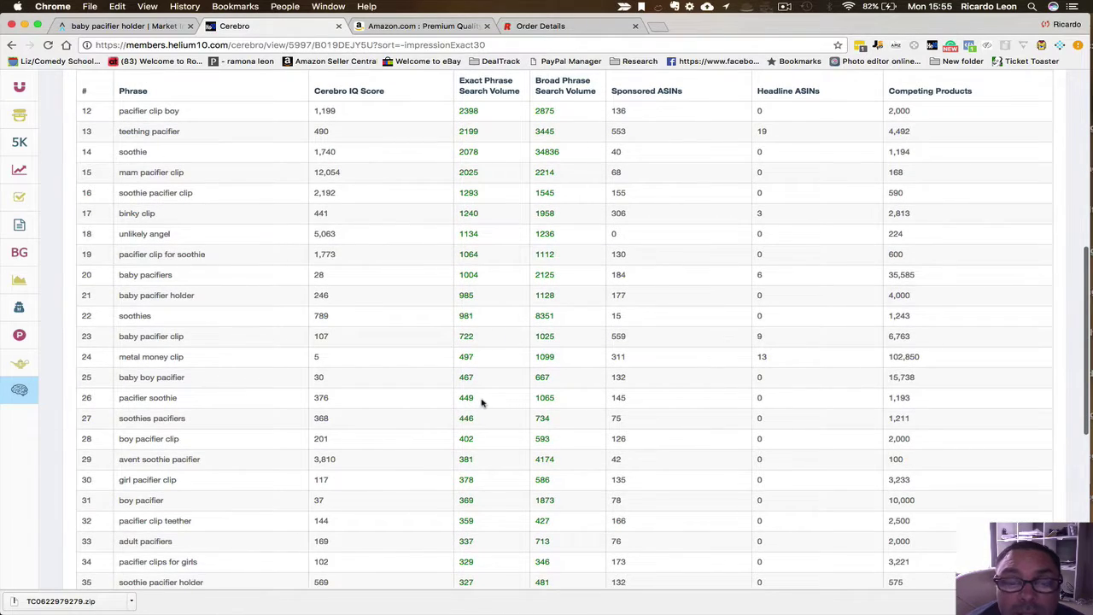
pyautogui.scroll(3, 480, 400)
pyautogui.scroll(3, 480, 402)
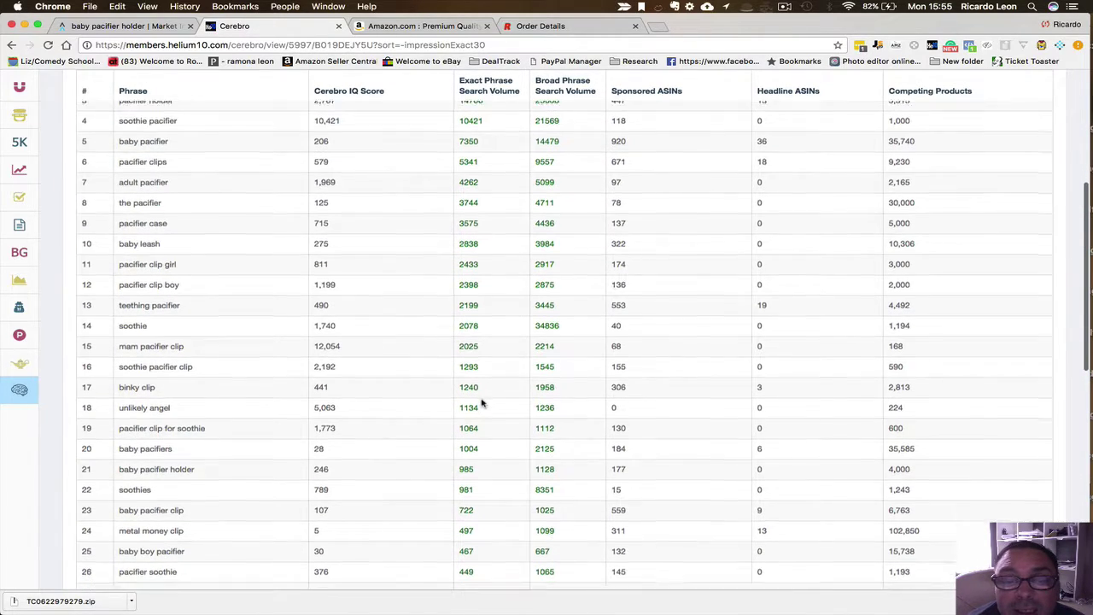
pyautogui.scroll(-5, 481, 402)
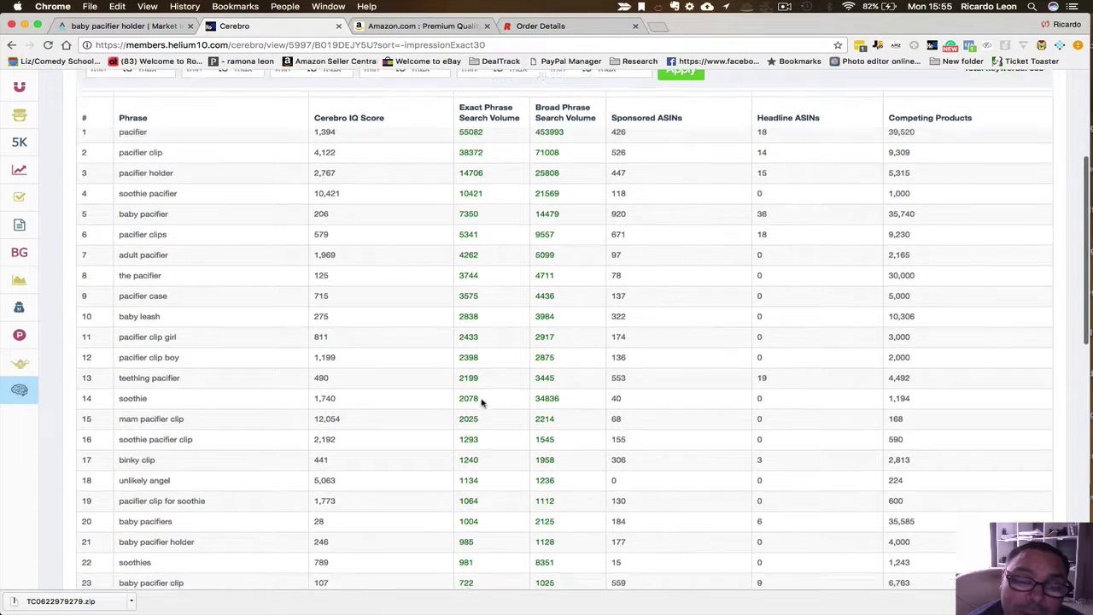
pyautogui.scroll(2, 481, 402)
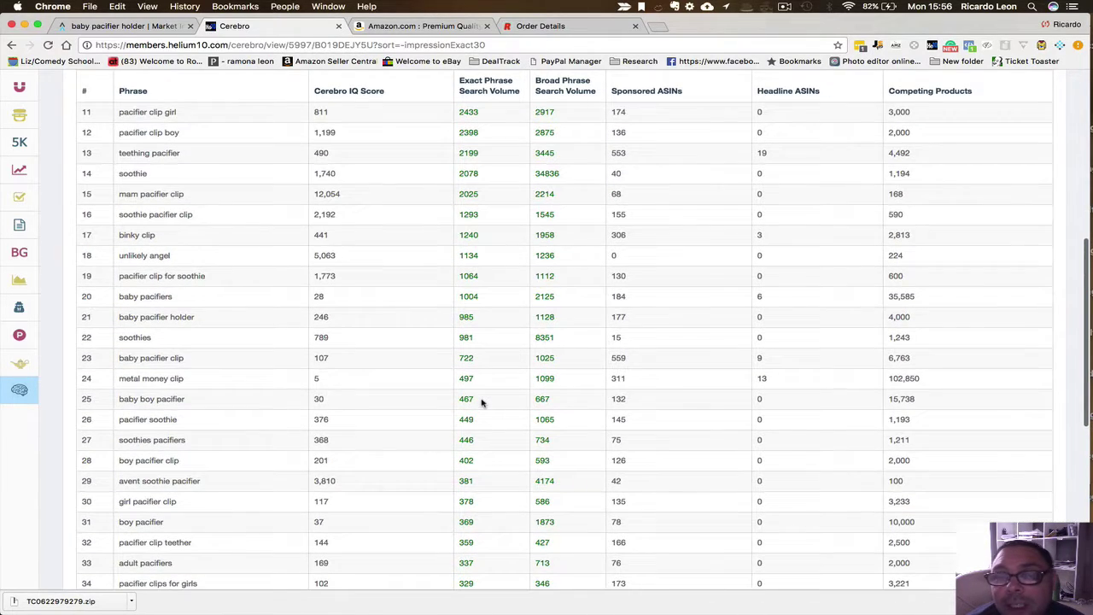
pyautogui.scroll(2, 481, 402)
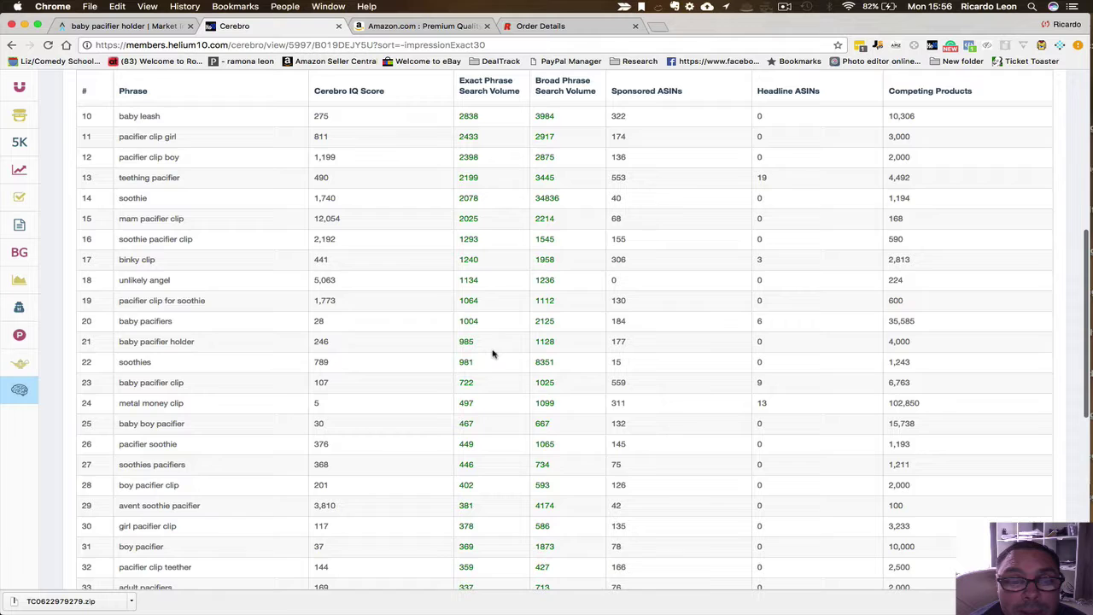
pyautogui.scroll(4, 474, 416)
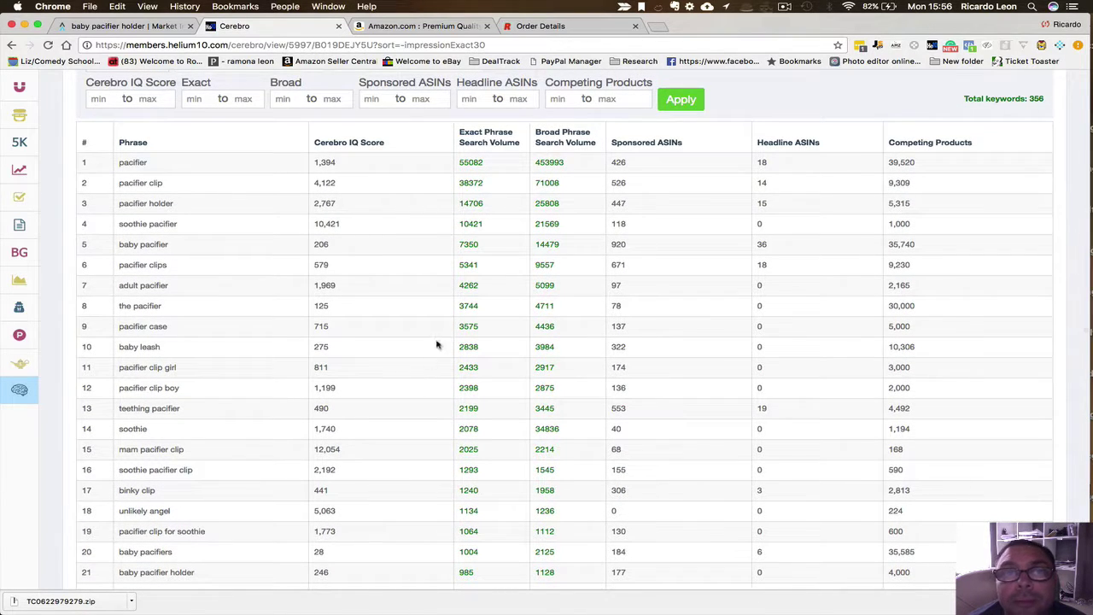
pyautogui.scroll(-4, 427, 299)
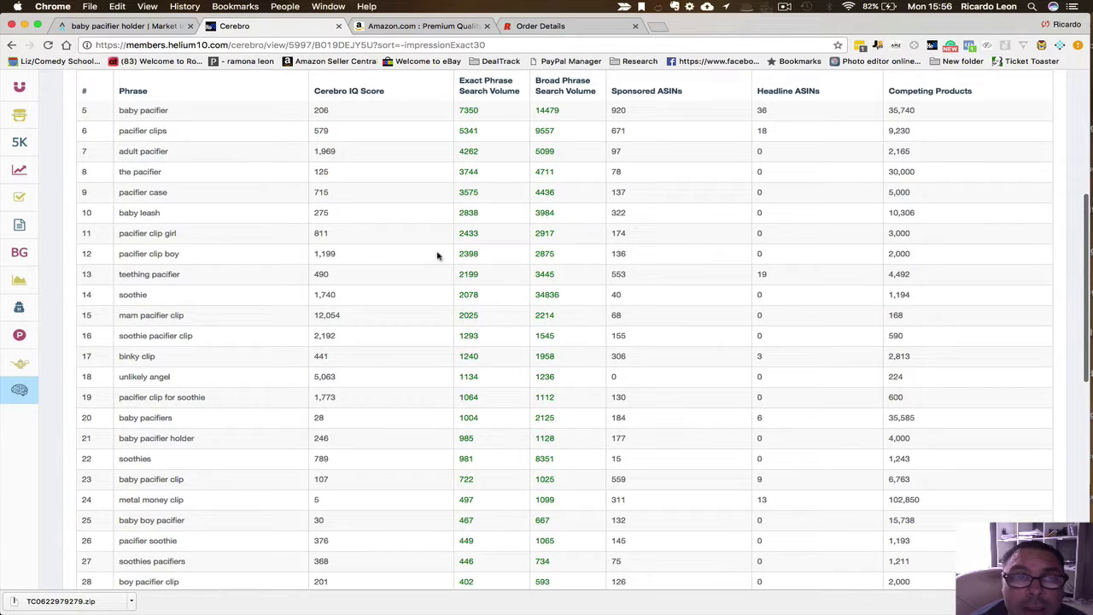
pyautogui.scroll(5, 390, 288)
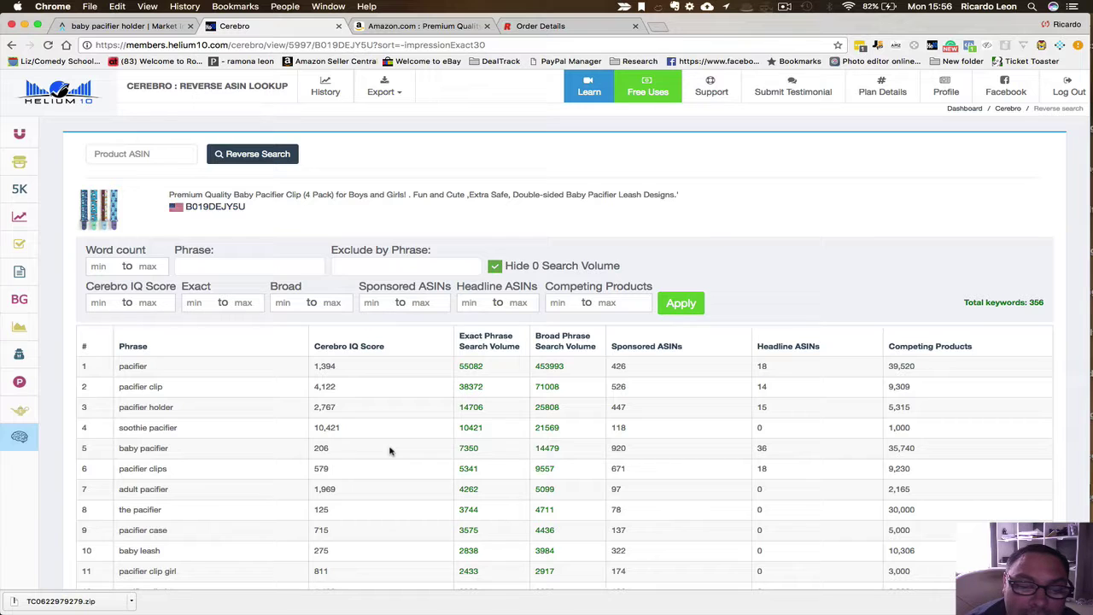
pyautogui.scroll(-1, 390, 451)
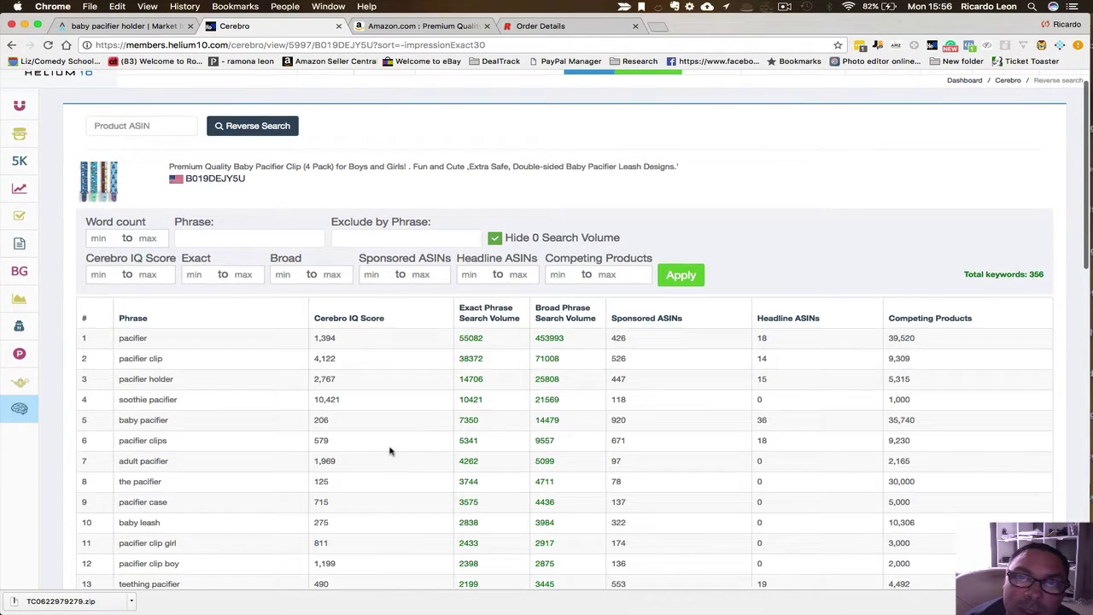
pyautogui.scroll(1, 389, 451)
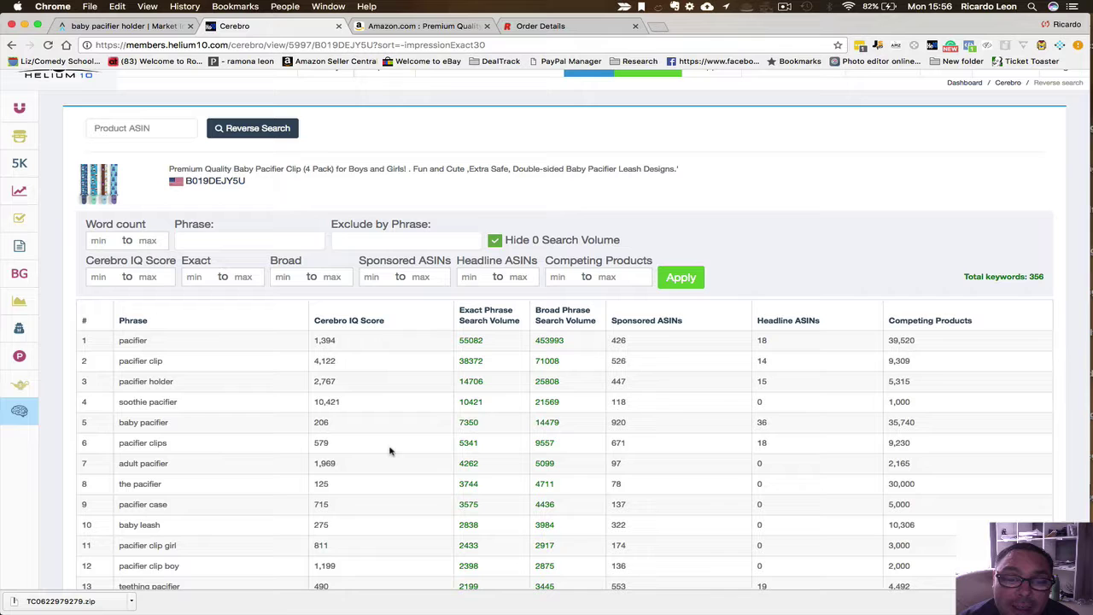
pyautogui.scroll(-2, 390, 450)
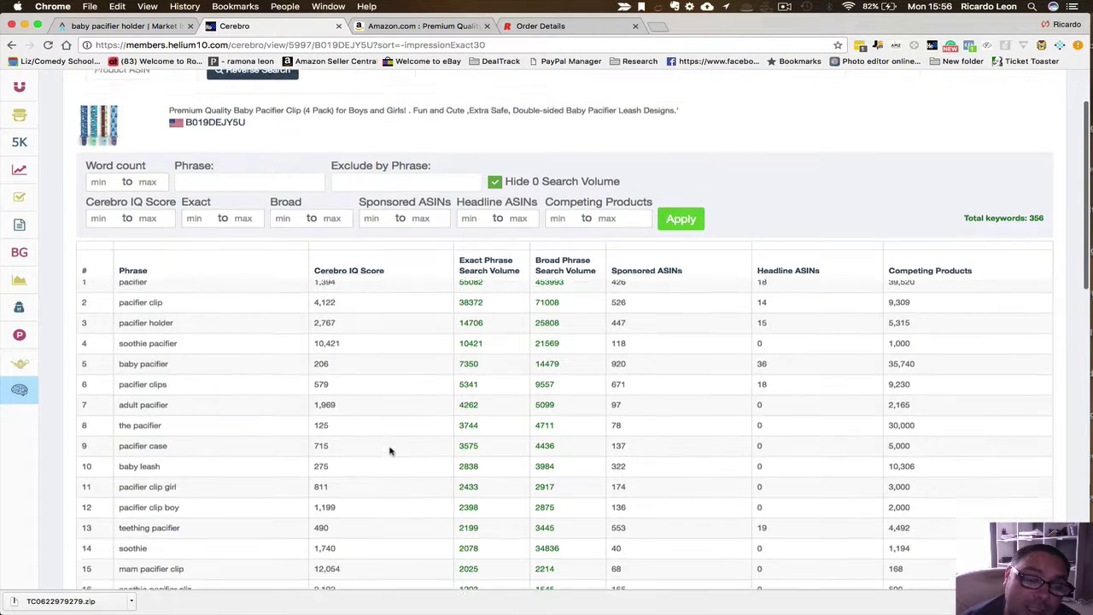
pyautogui.scroll(3, 389, 450)
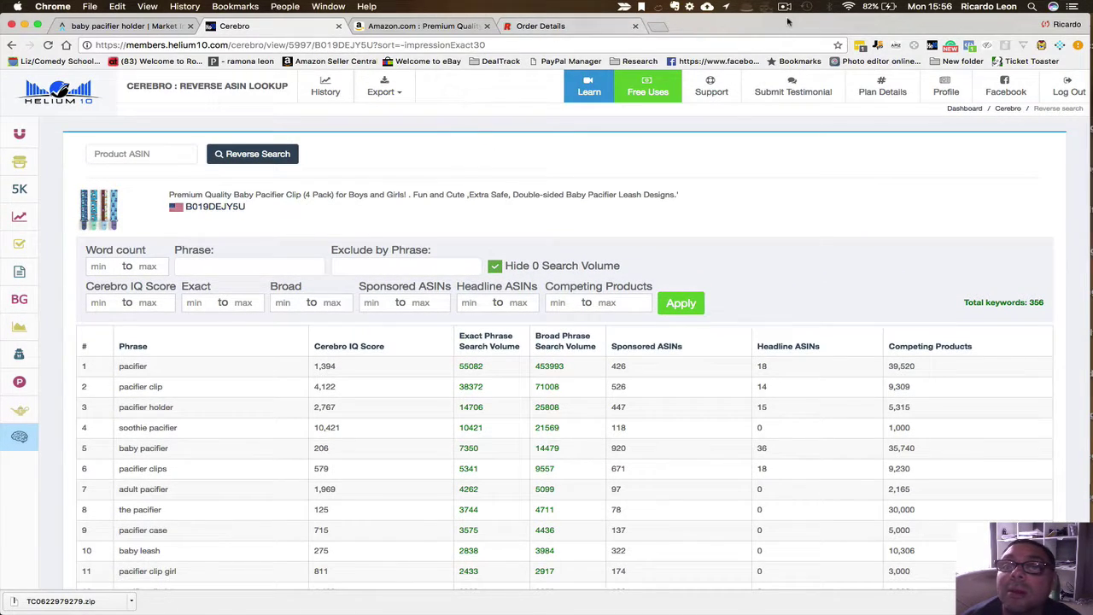
# Step: Sort keywords by Cerebro IQ Score descending, led by 'mam pacifier clip' at 12,054
pyautogui.click(783, 6)
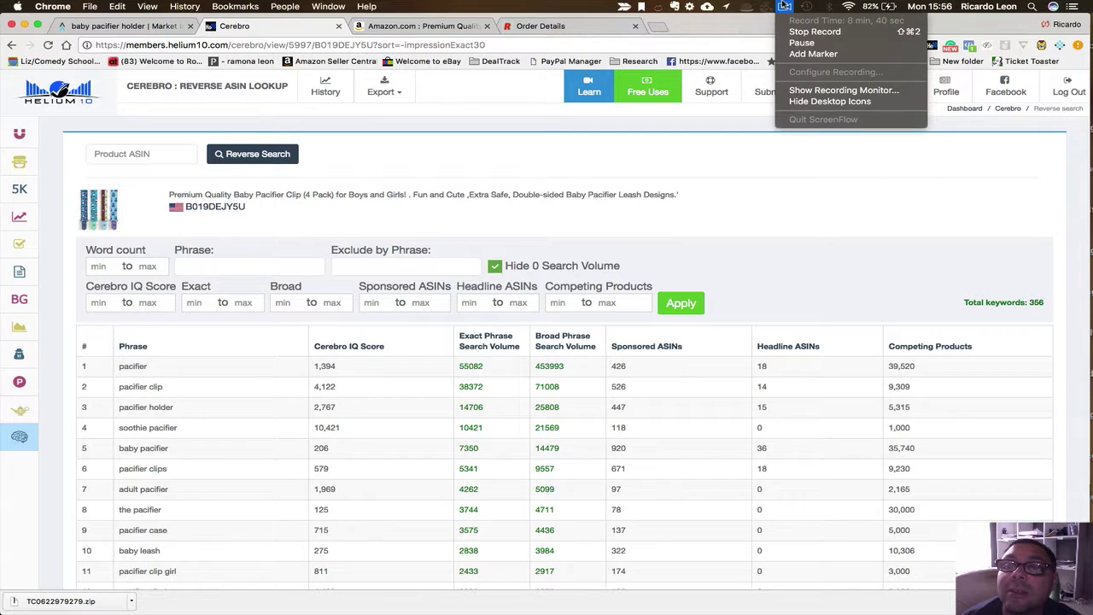
pyautogui.click(839, 44)
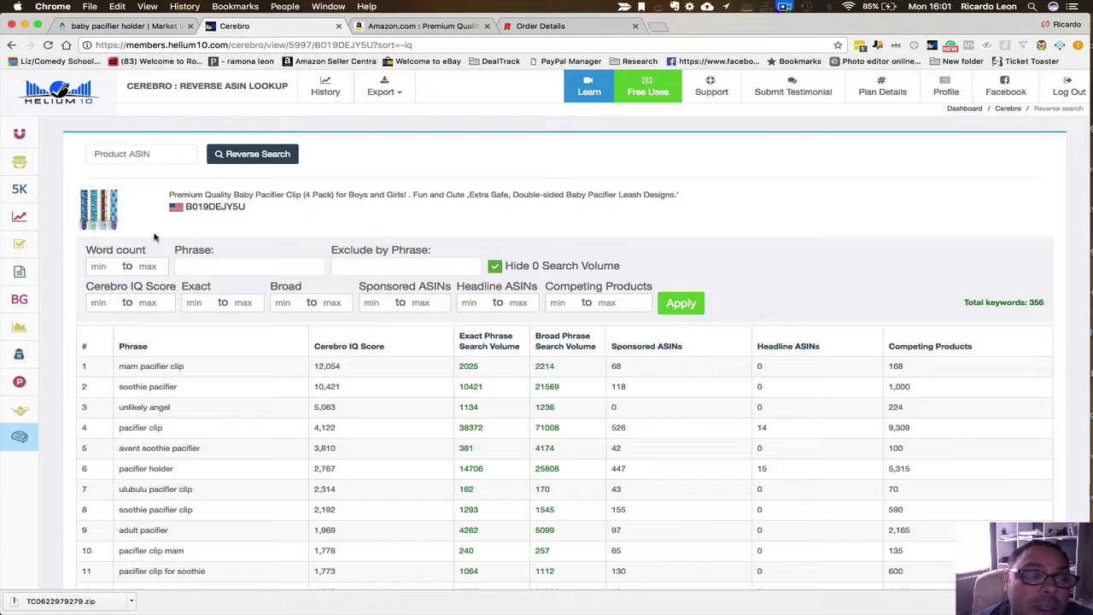
pyautogui.scroll(-3, 344, 432)
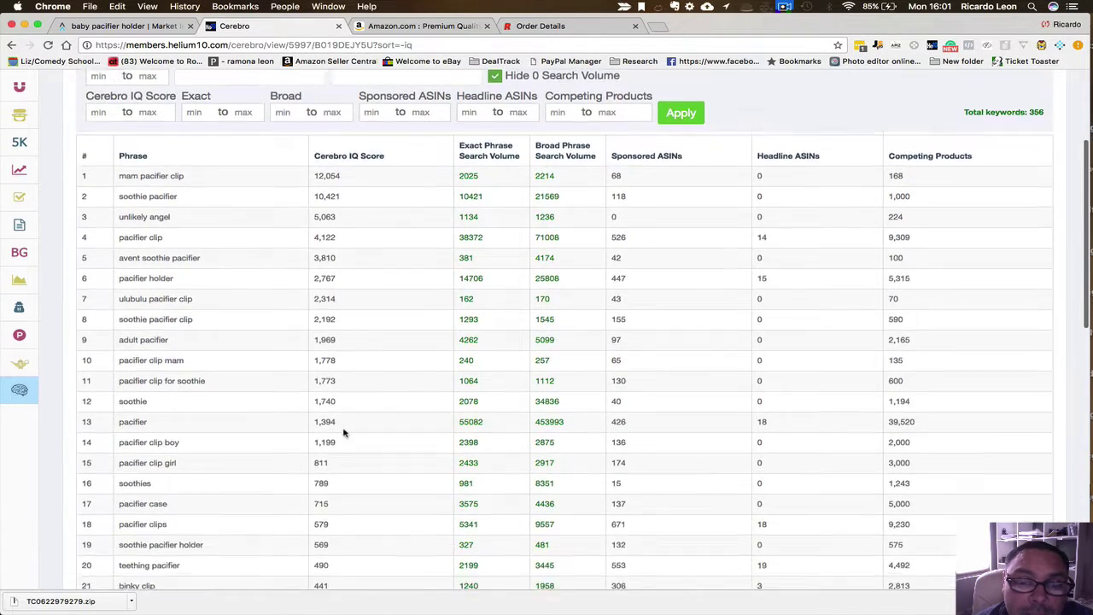
pyautogui.scroll(1, 344, 433)
pyautogui.scroll(1, 344, 431)
pyautogui.scroll(1, 344, 432)
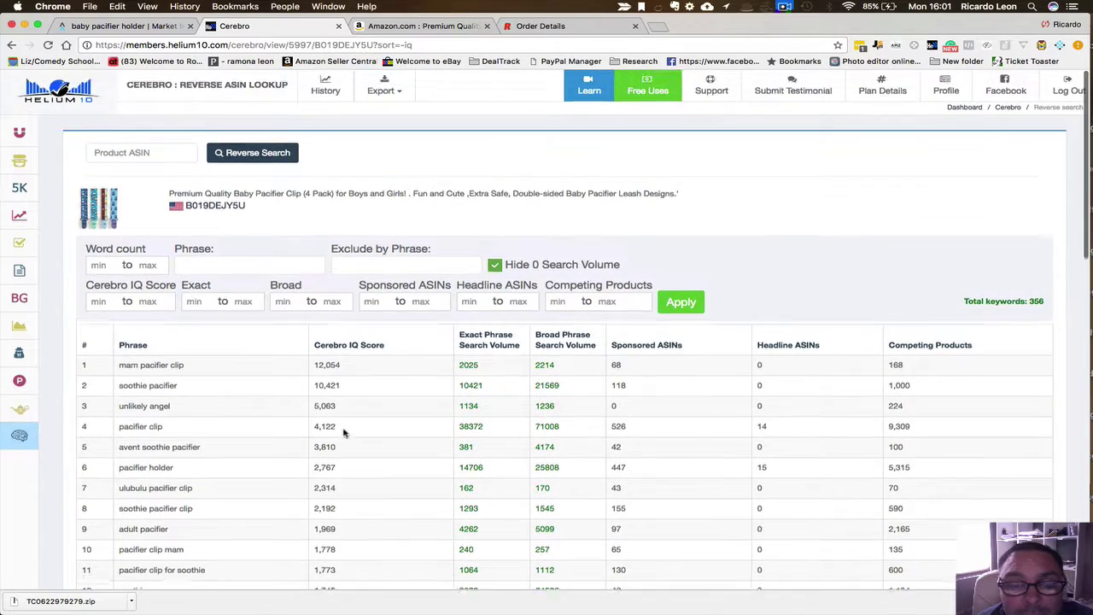
pyautogui.scroll(-1, 344, 433)
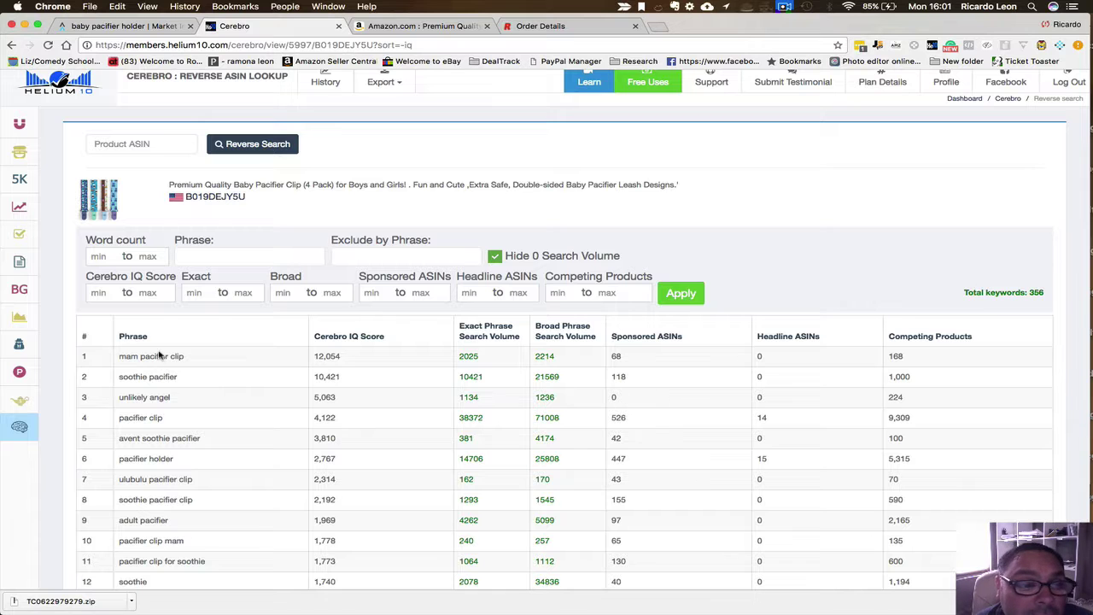
pyautogui.scroll(-2, 202, 408)
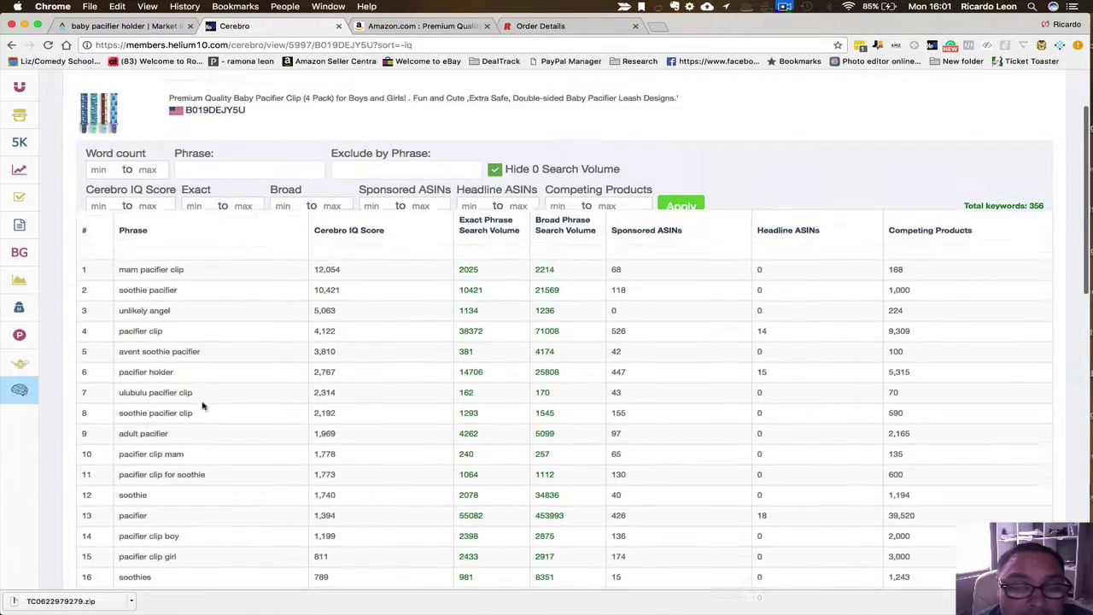
pyautogui.scroll(3, 202, 408)
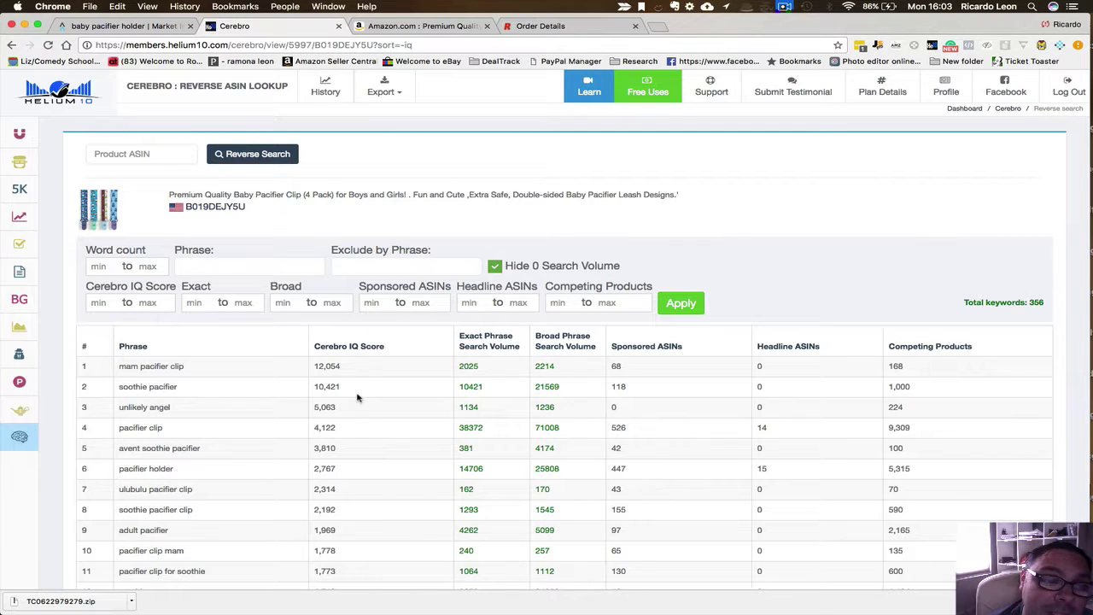
pyautogui.scroll(-2, 356, 397)
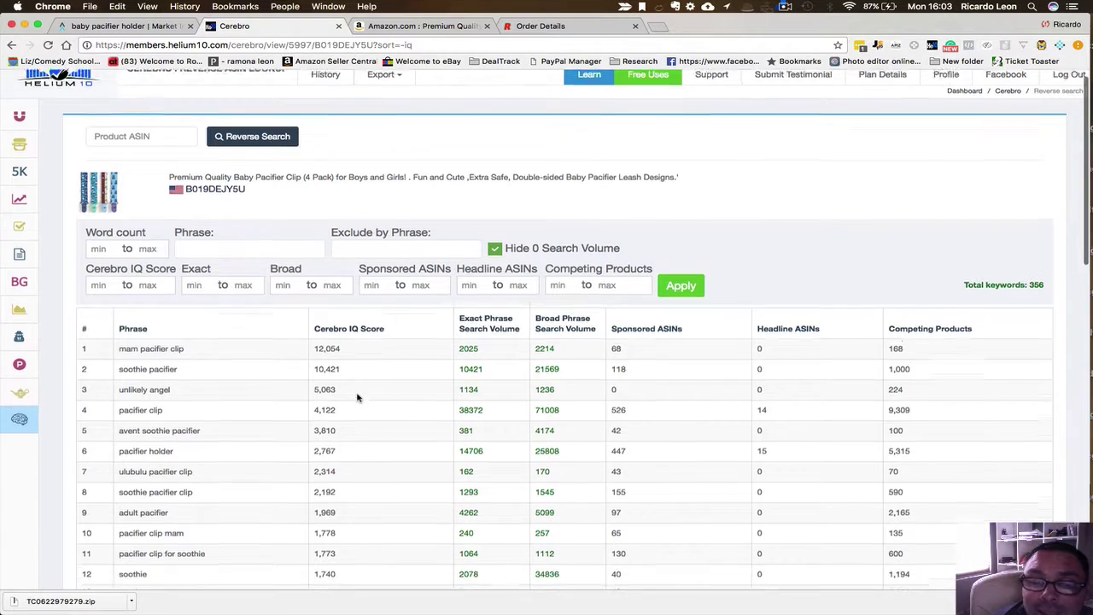
pyautogui.scroll(-3, 356, 397)
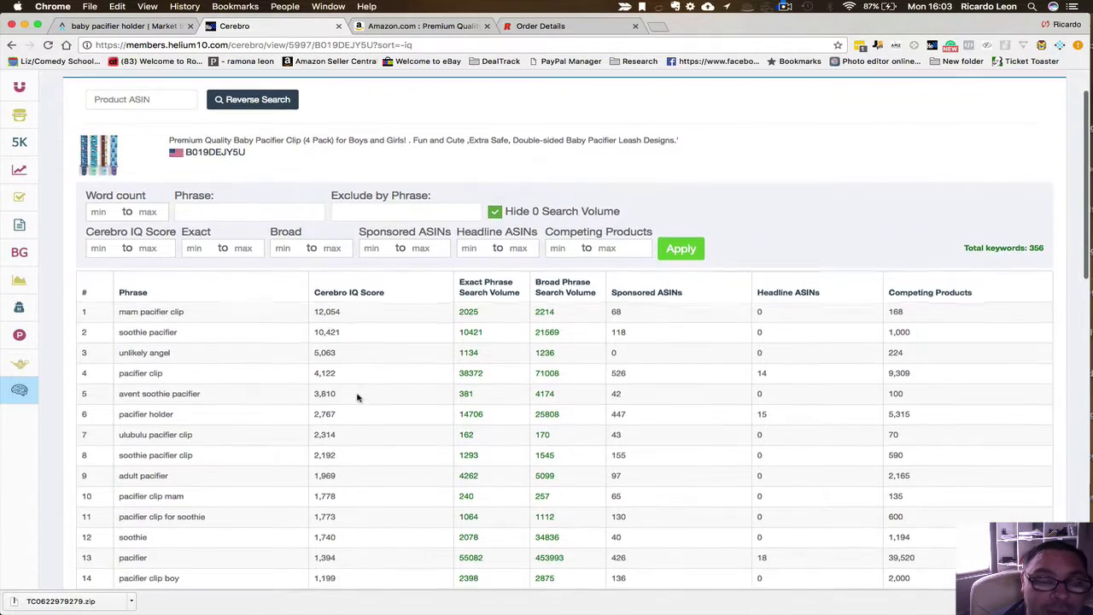
pyautogui.scroll(2, 357, 397)
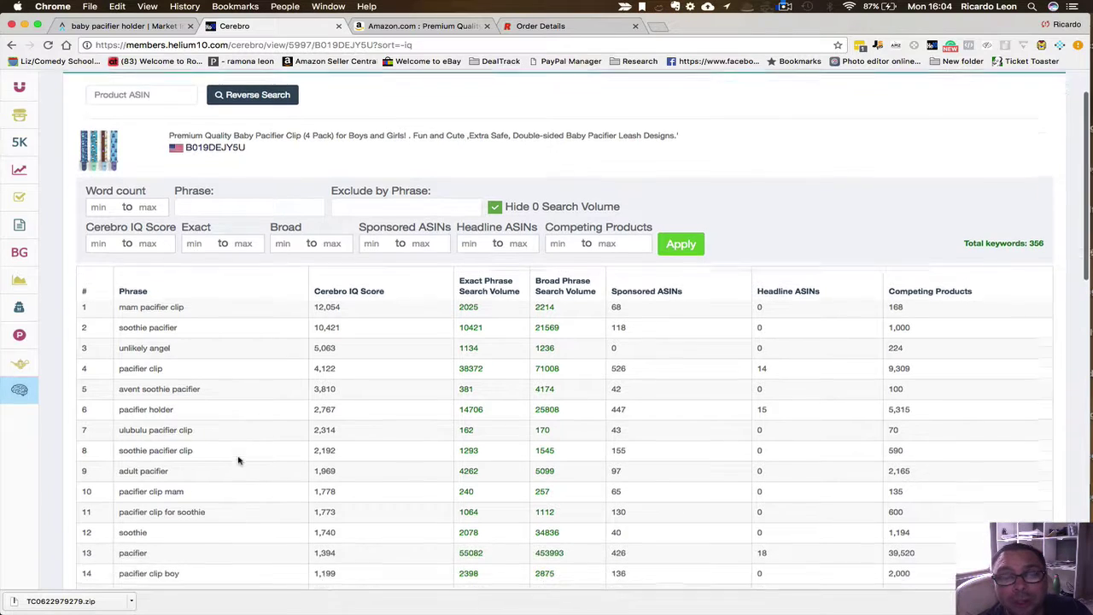
pyautogui.scroll(-1, 238, 459)
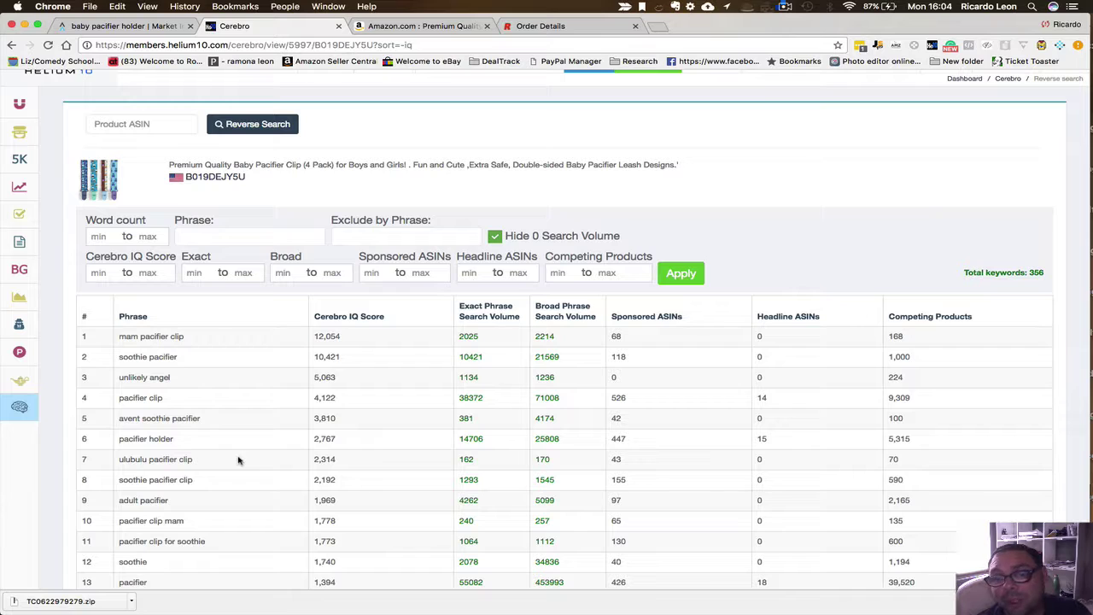